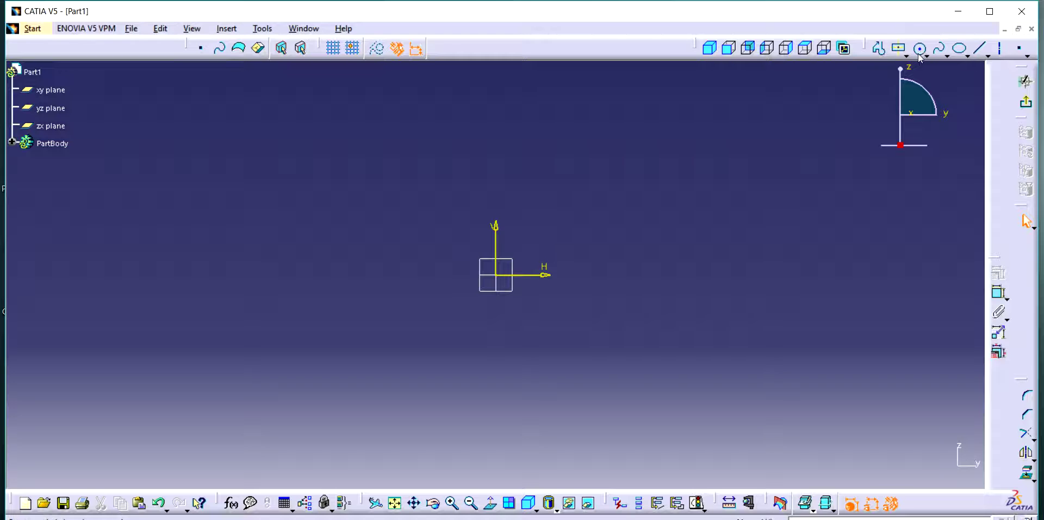
Draw a circle centred on the origin and dimension its diameter to 28 mm
left_click(919, 48)
left_click(498, 275)
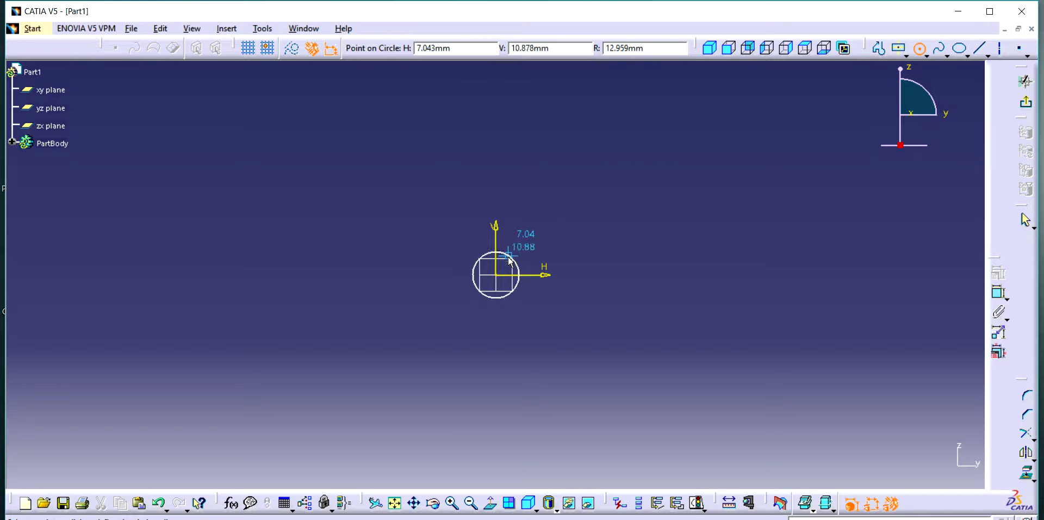
left_click(505, 254)
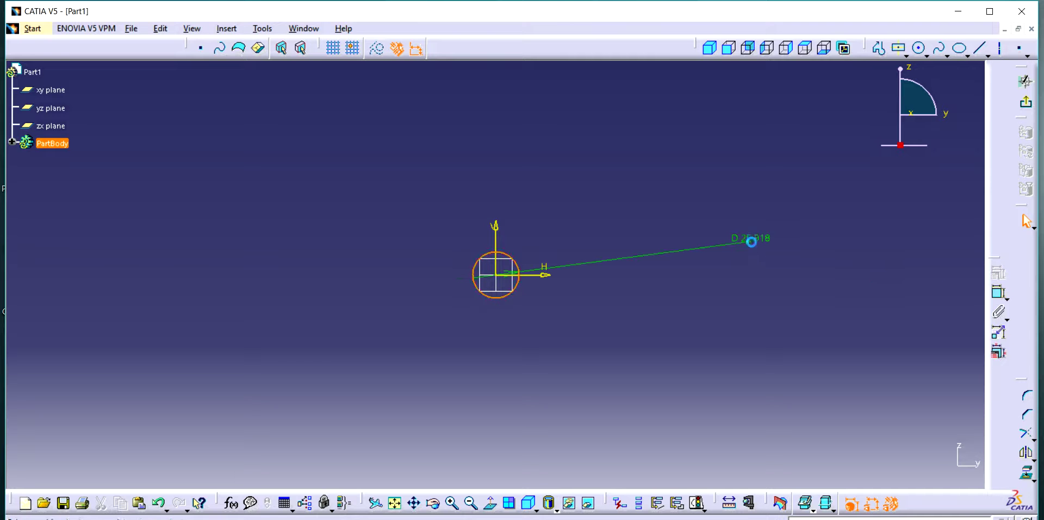
left_click(751, 239)
double_click(753, 243)
type("28")
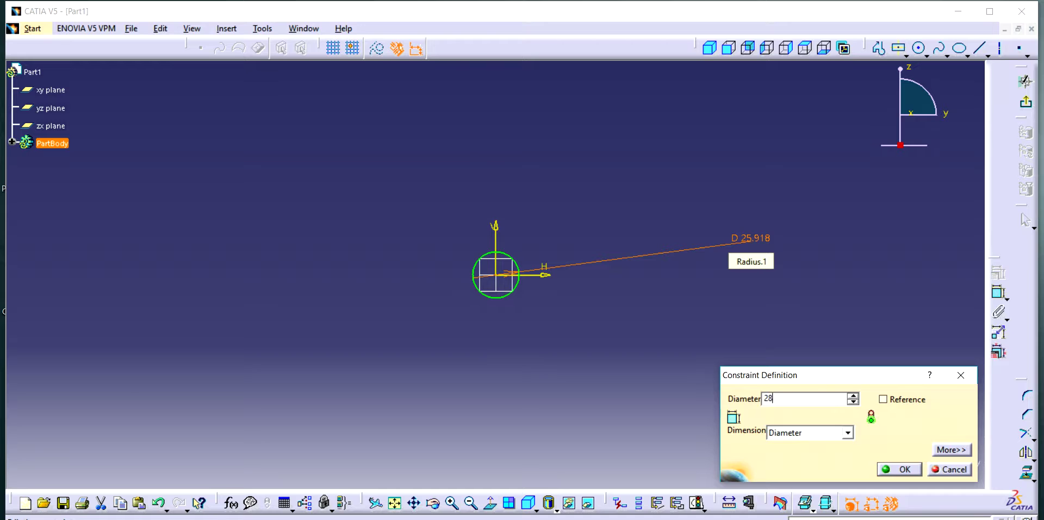
key("Return")
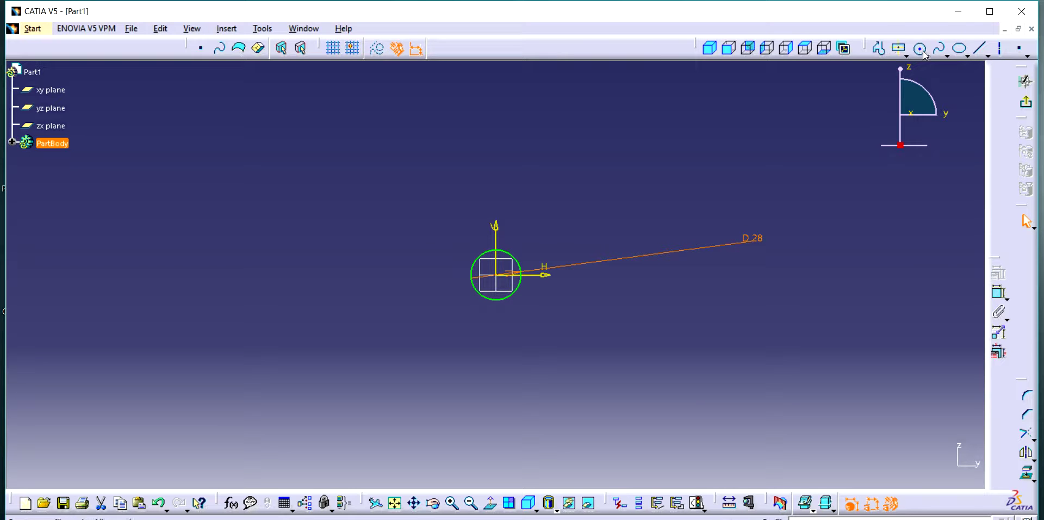
Draw a second concentric circle at the origin with a 35 mm diameter
left_click(918, 47)
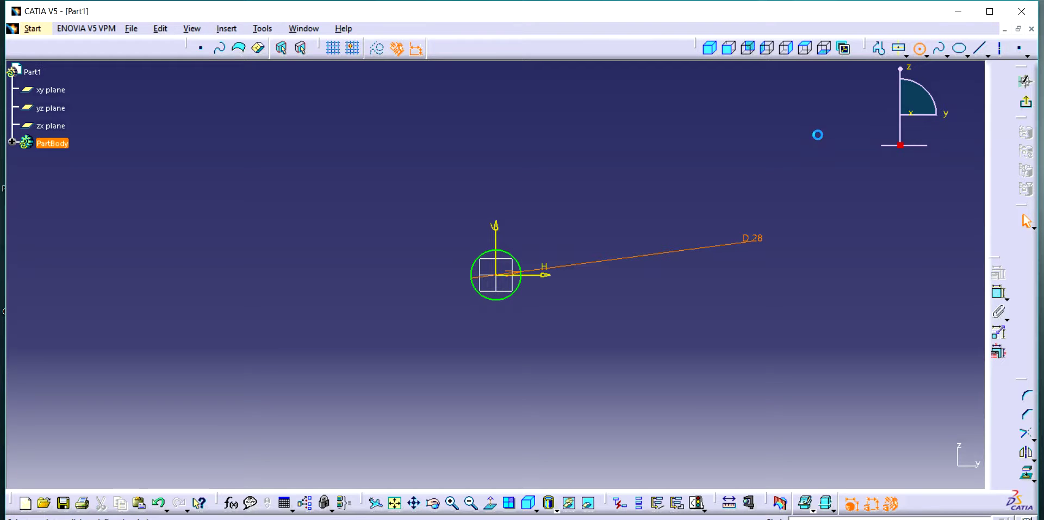
left_click(496, 275)
left_click(522, 235)
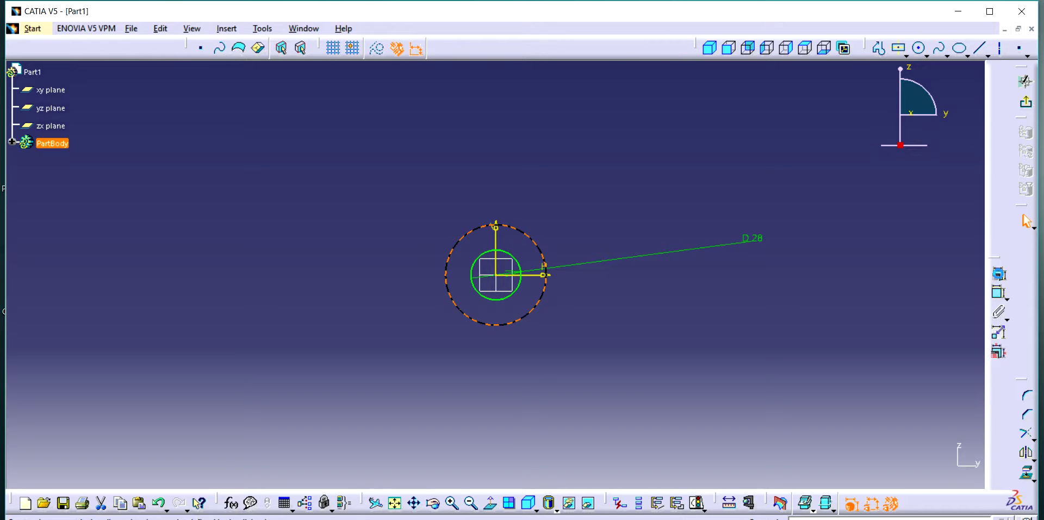
left_click(998, 292)
double_click(828, 325)
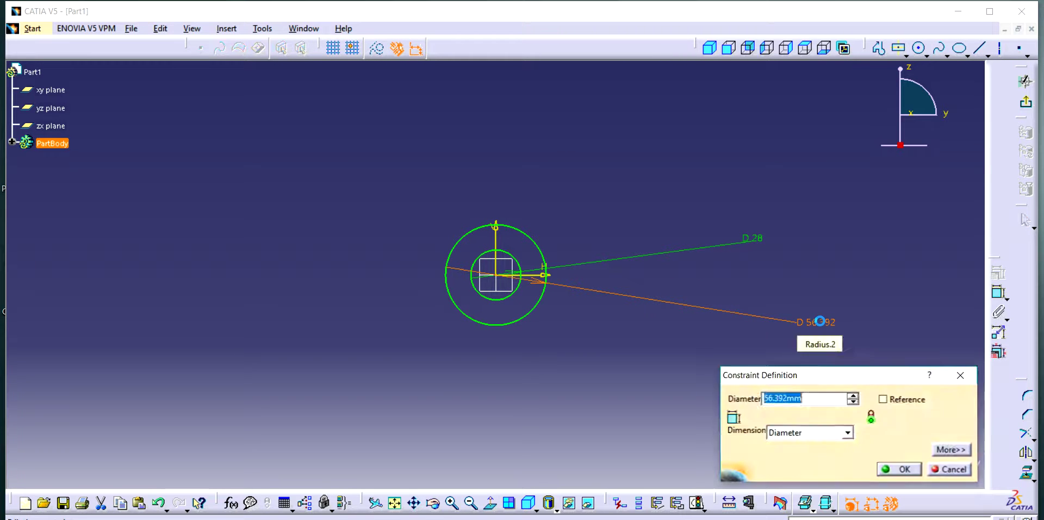
type("35")
key("Return")
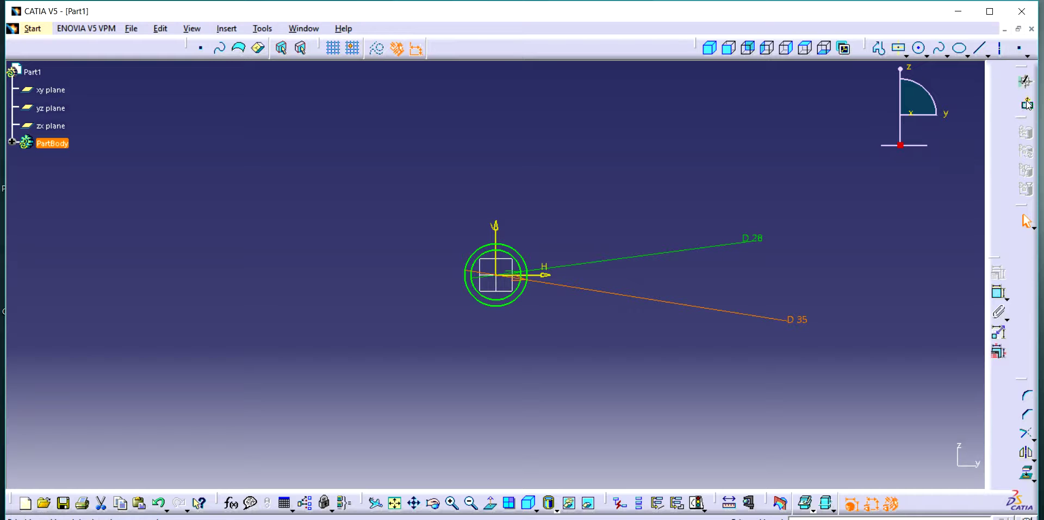
Exit the sketch and start a Multi-Pad with both domains first set to 30 mm
left_click(1026, 101)
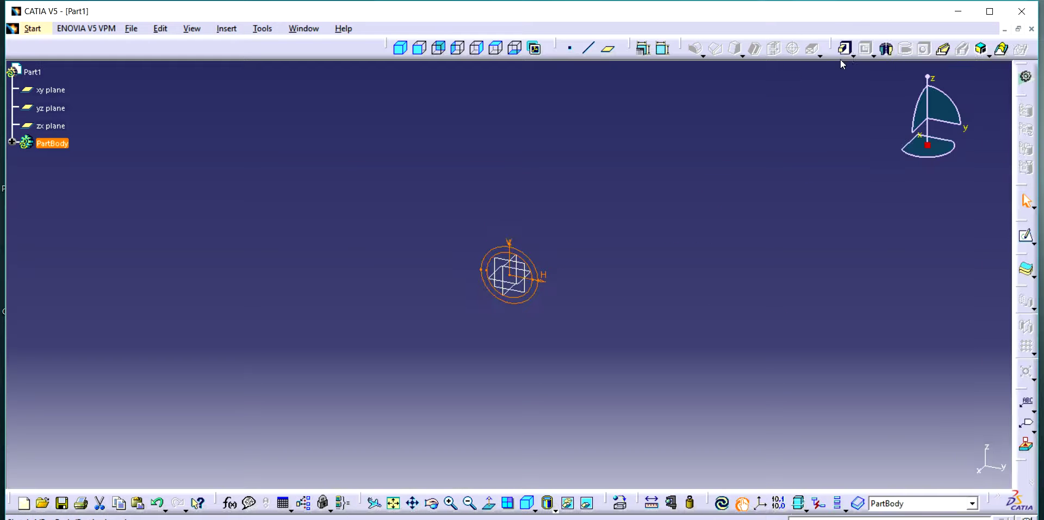
left_click(852, 52)
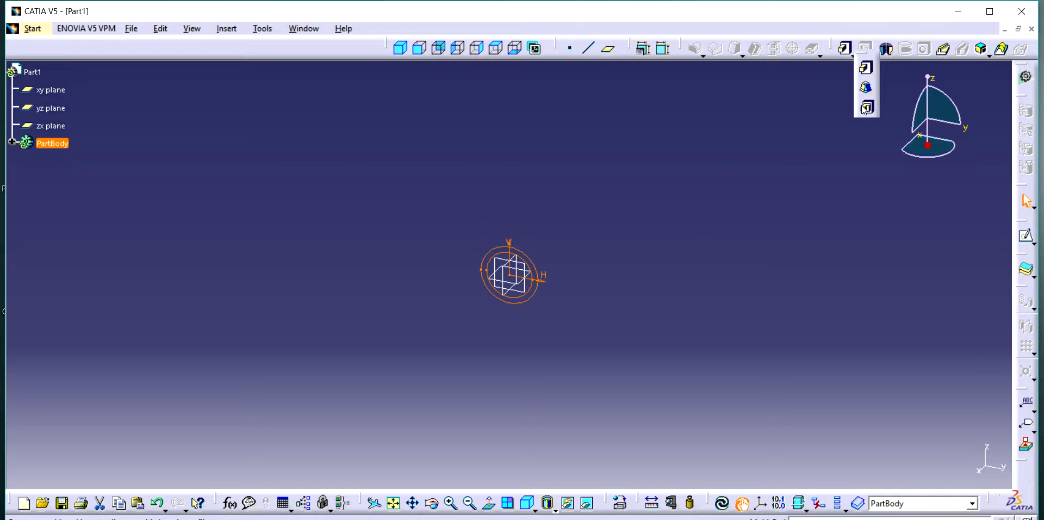
left_click(864, 108)
left_click(906, 343)
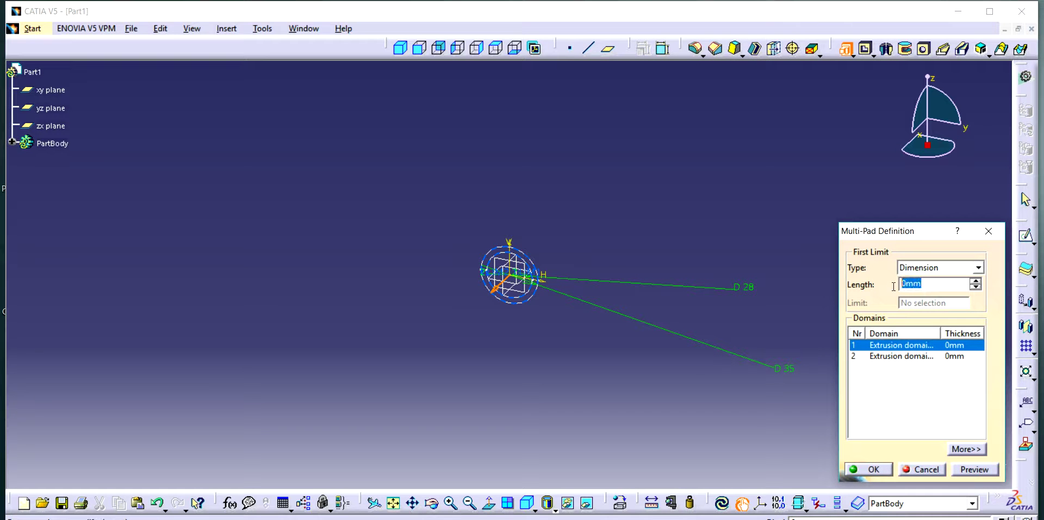
type("30")
left_click(967, 471)
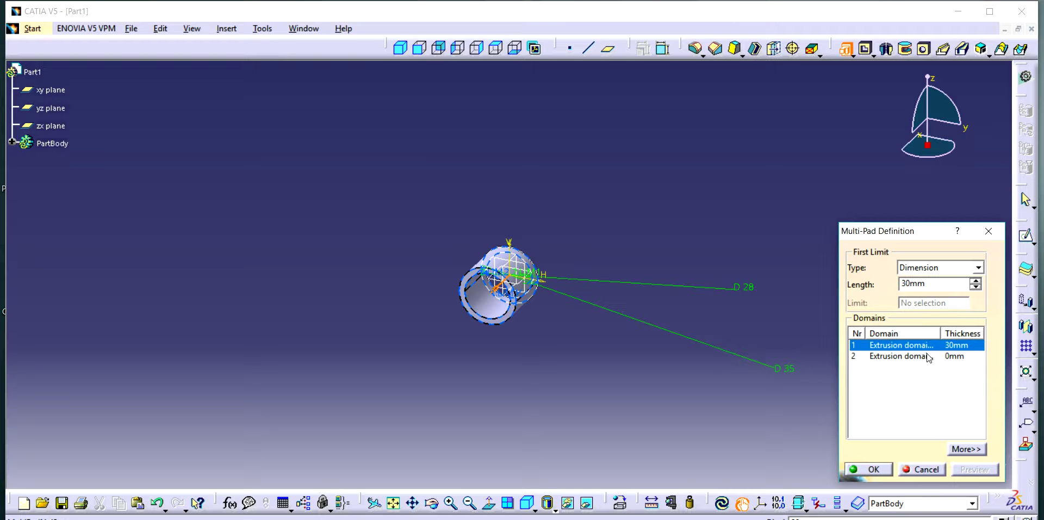
left_click_drag(928, 286, 888, 278)
type("15")
left_click(922, 355)
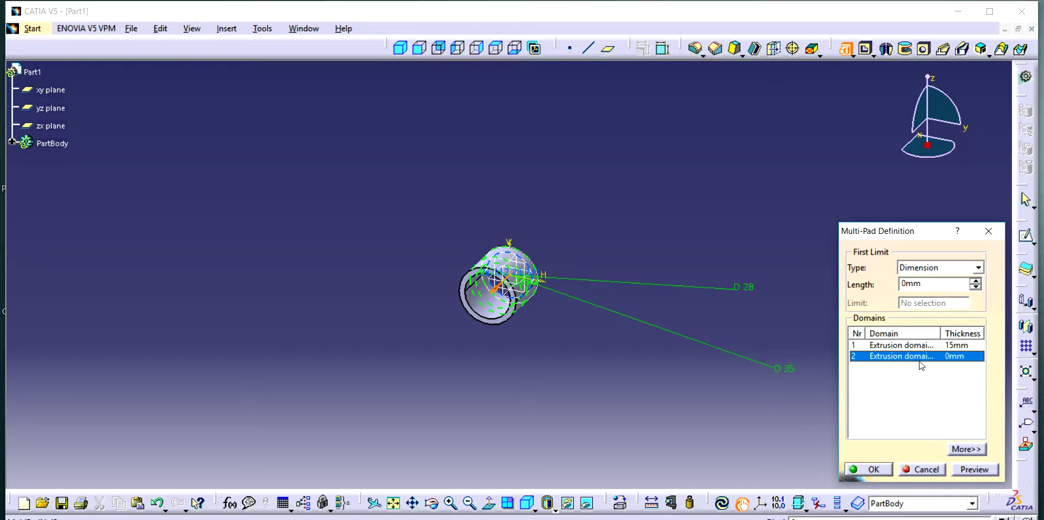
left_click_drag(924, 284, 876, 289)
type("3")
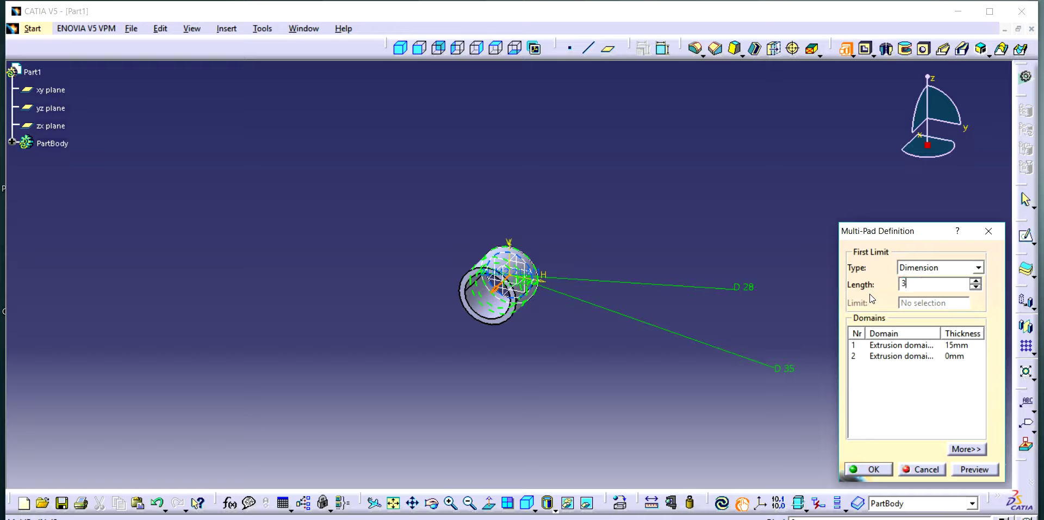
type("0")
left_click(970, 471)
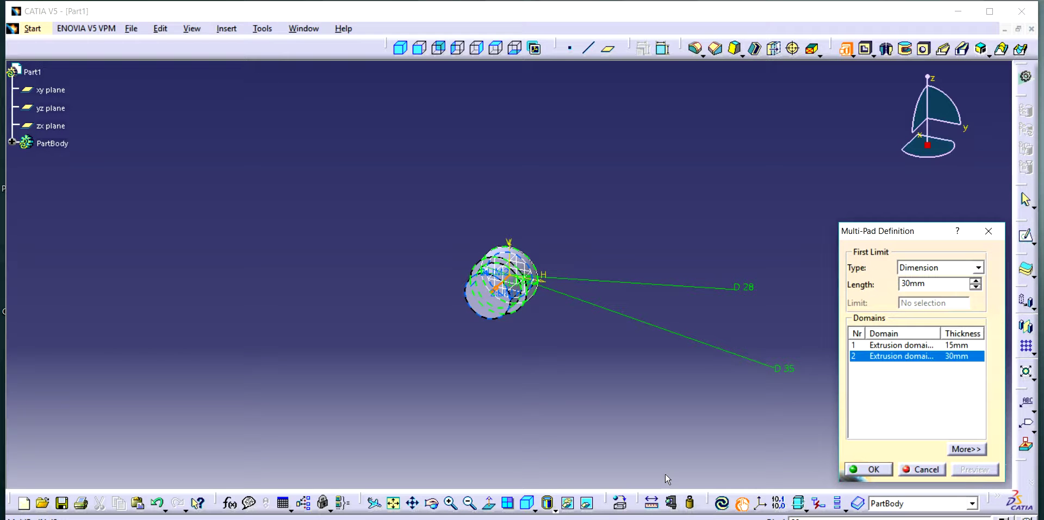
Change the Multi-Pad domains to 5 mm and 35 mm and create the stepped pad
left_click(432, 504)
left_click_drag(450, 307, 456, 400)
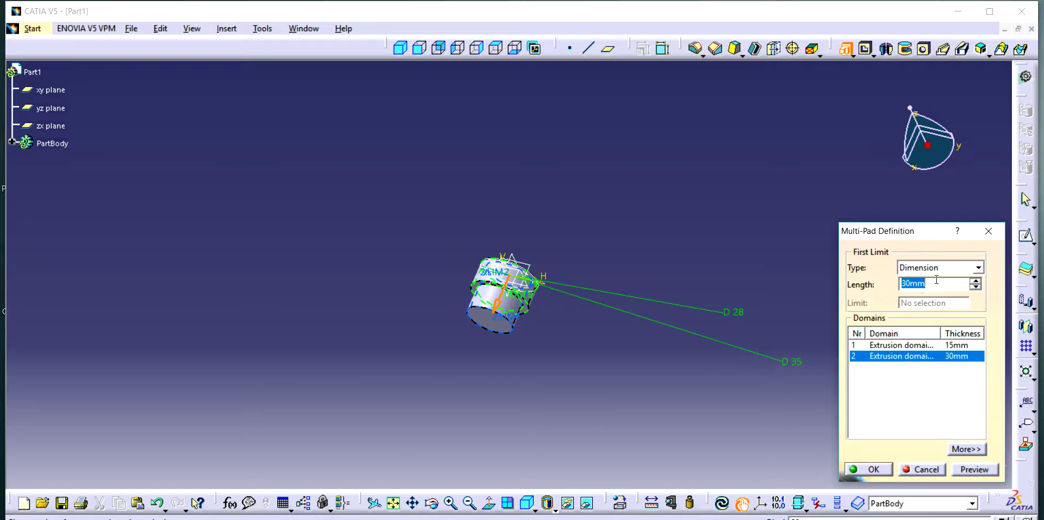
left_click(932, 344)
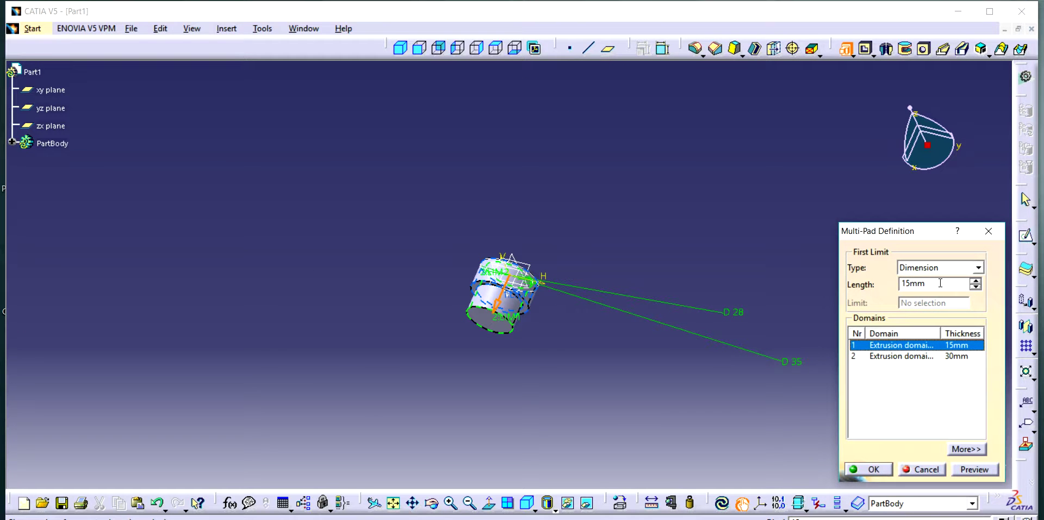
left_click_drag(940, 282, 843, 283)
type("5")
left_click(983, 469)
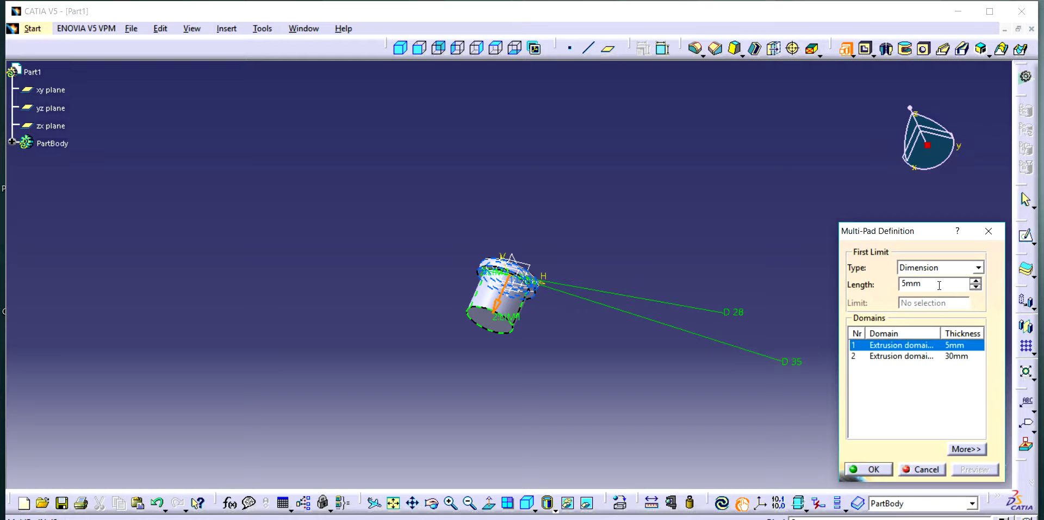
left_click(934, 356)
left_click_drag(926, 284, 872, 297)
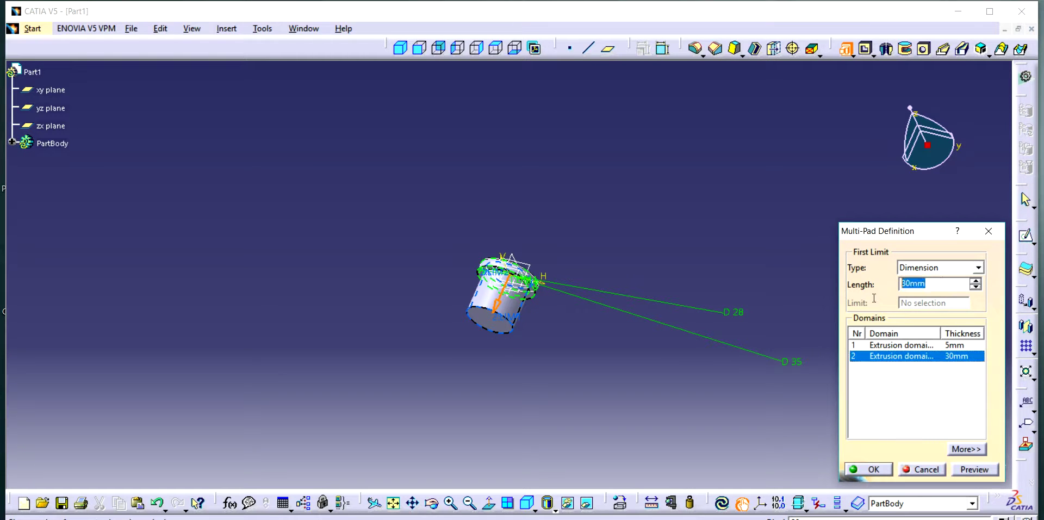
type("35")
left_click(981, 470)
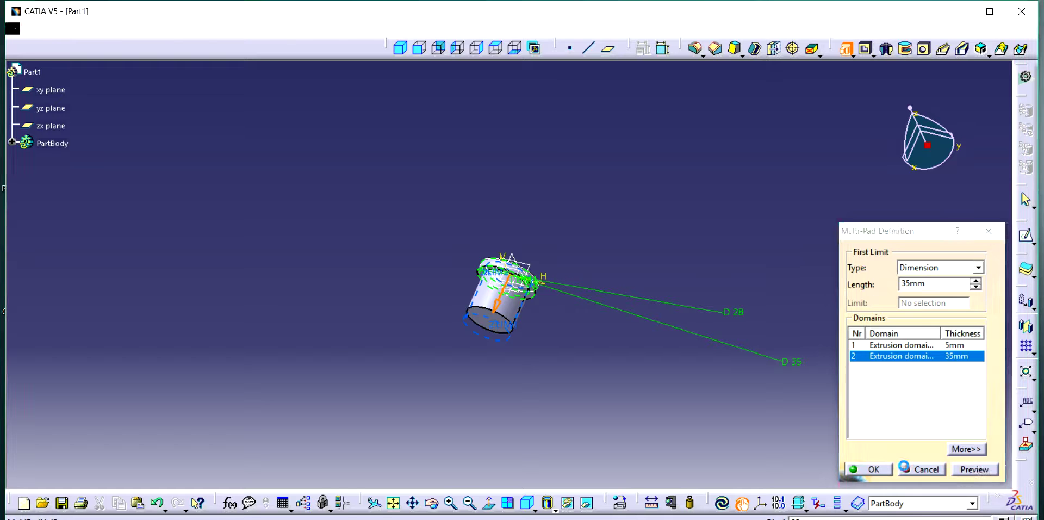
left_click(882, 472)
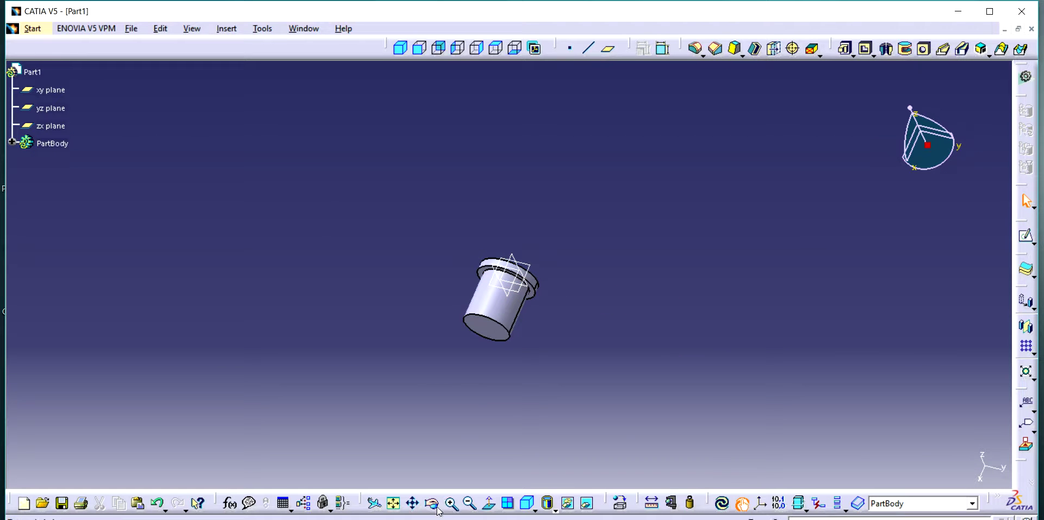
Orbit the stepped cylinder to a side view and open a new sketch on the zx plane
mouse_move(540, 357)
middle_mouse_down()
mouse_move(363, 403)
mouse_move(517, 321)
middle_mouse_up()
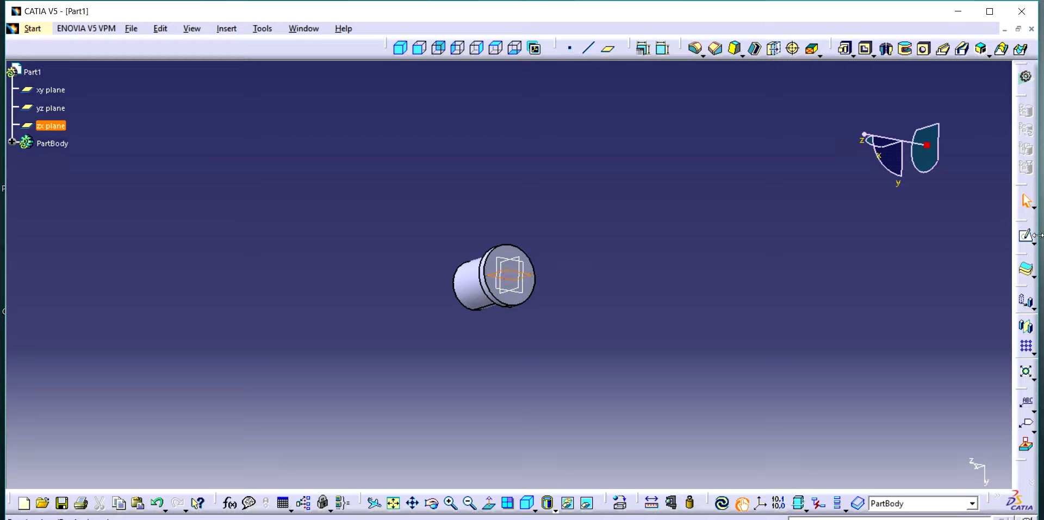
left_click(432, 502)
mouse_move(551, 264)
left_mouse_down()
mouse_move(601, 324)
mouse_move(633, 163)
mouse_move(645, 233)
mouse_move(669, 263)
mouse_move(668, 235)
mouse_move(694, 233)
mouse_move(678, 250)
left_mouse_up()
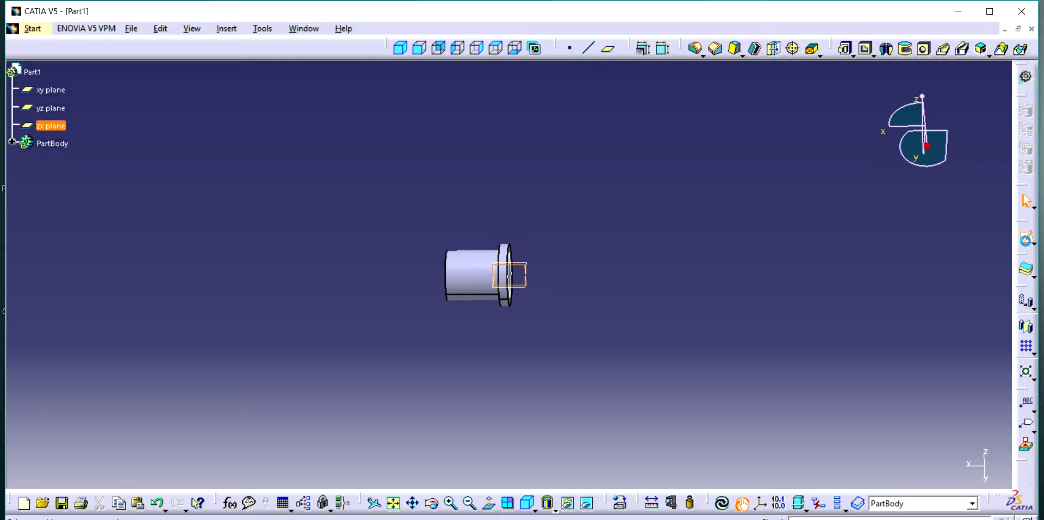
left_click(1024, 240)
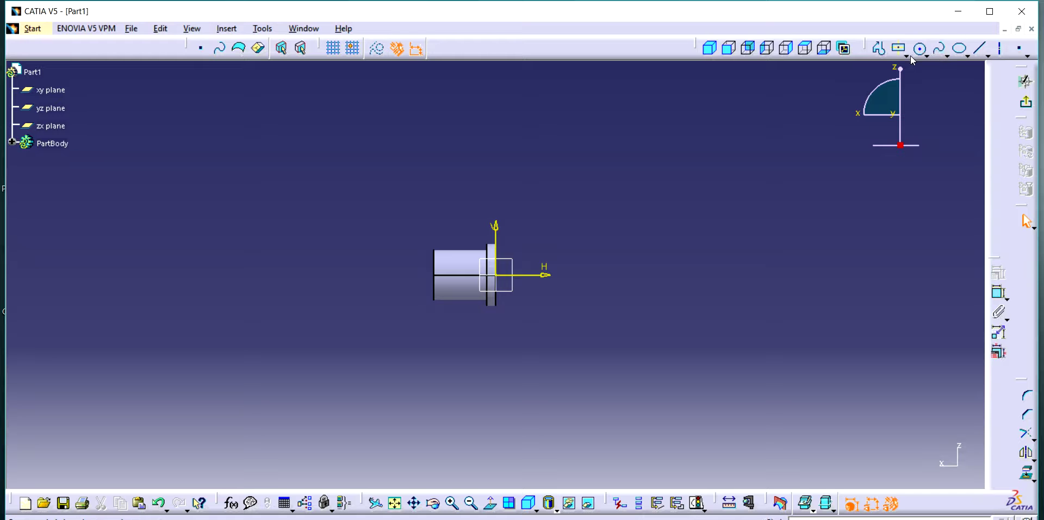
Draw the path as a polyline: a slanted segment down-right, then a lower horizontal line
left_click(879, 50)
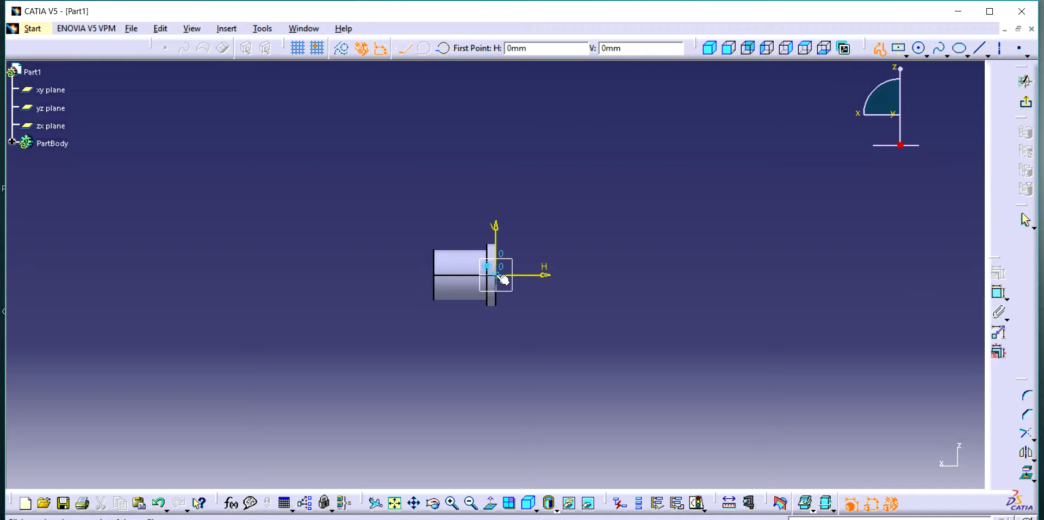
left_click(544, 275)
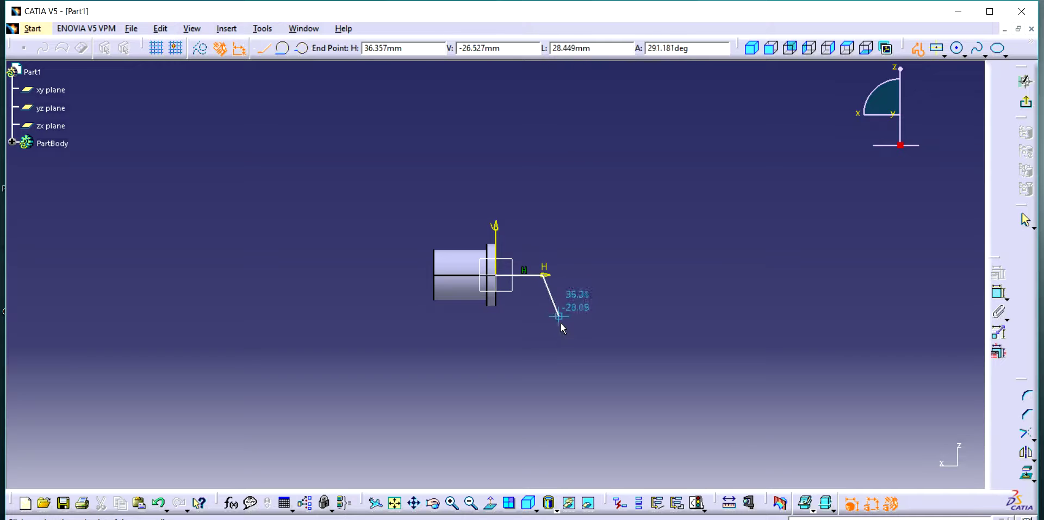
left_click(574, 351)
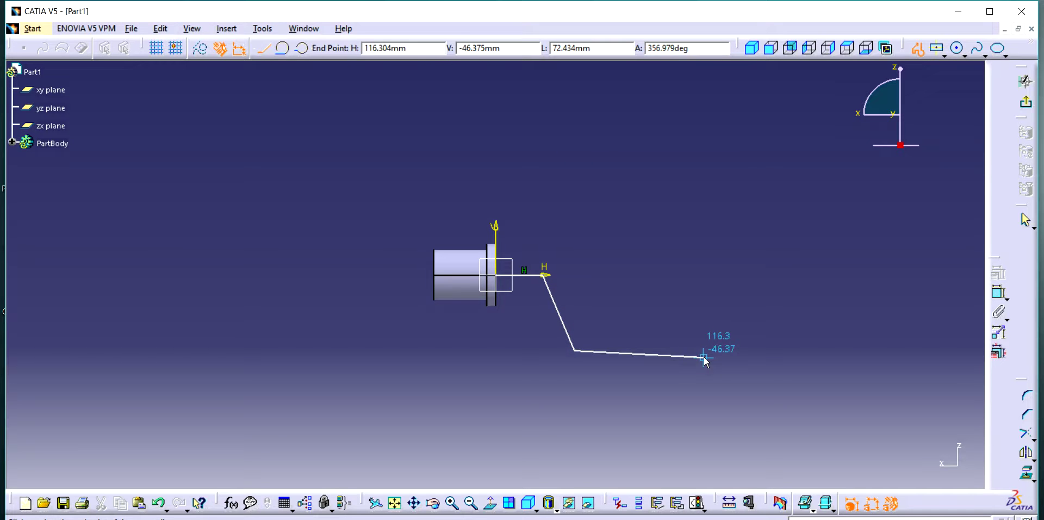
left_click(673, 350)
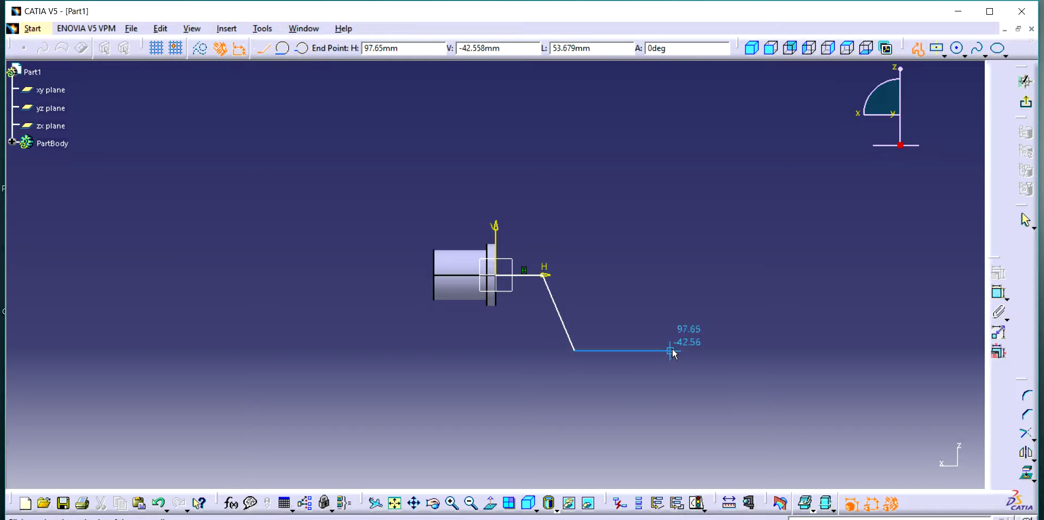
key("Escape")
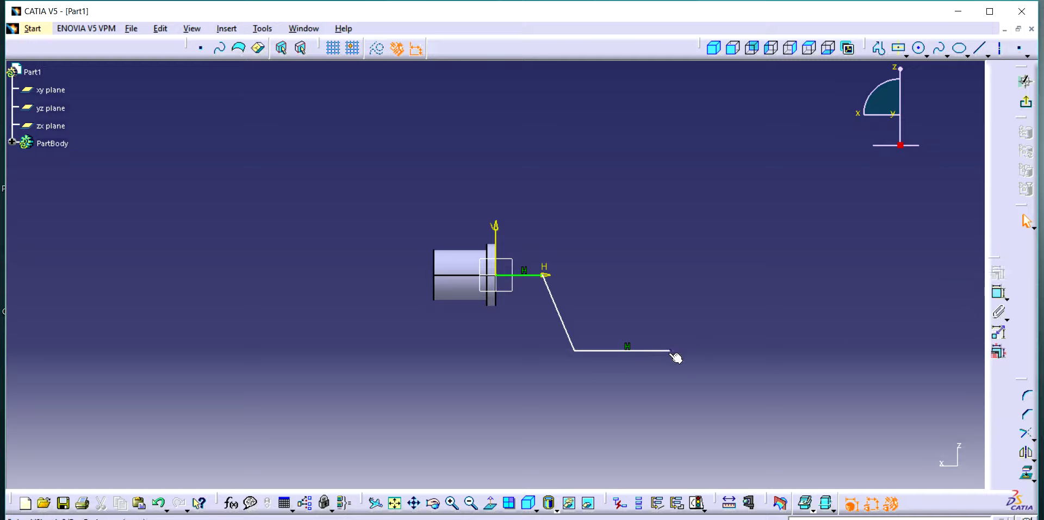
left_click(980, 48)
left_click(671, 351)
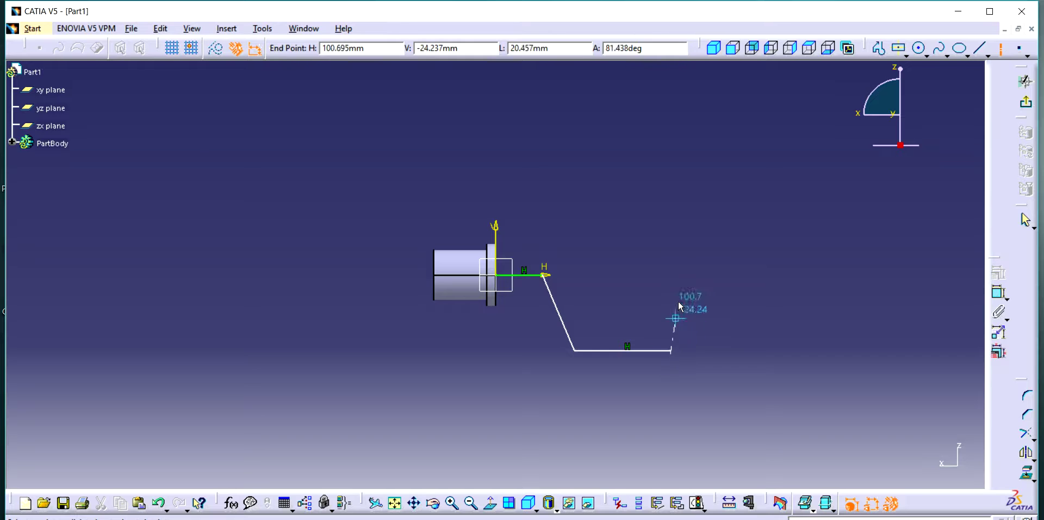
Dimension the path's horizontal reach to 100 and its vertical drop to 30
left_click(998, 293)
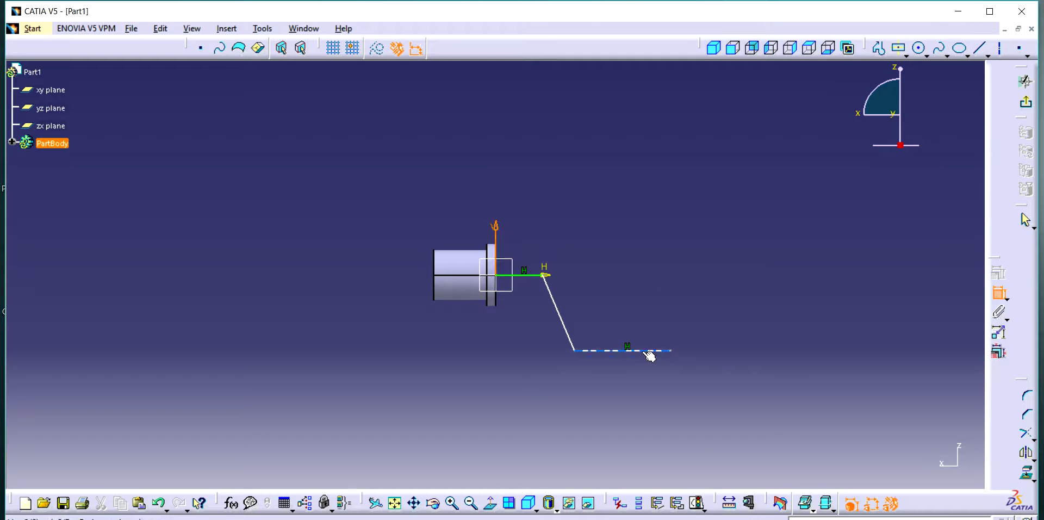
left_click(672, 351)
left_click(642, 184)
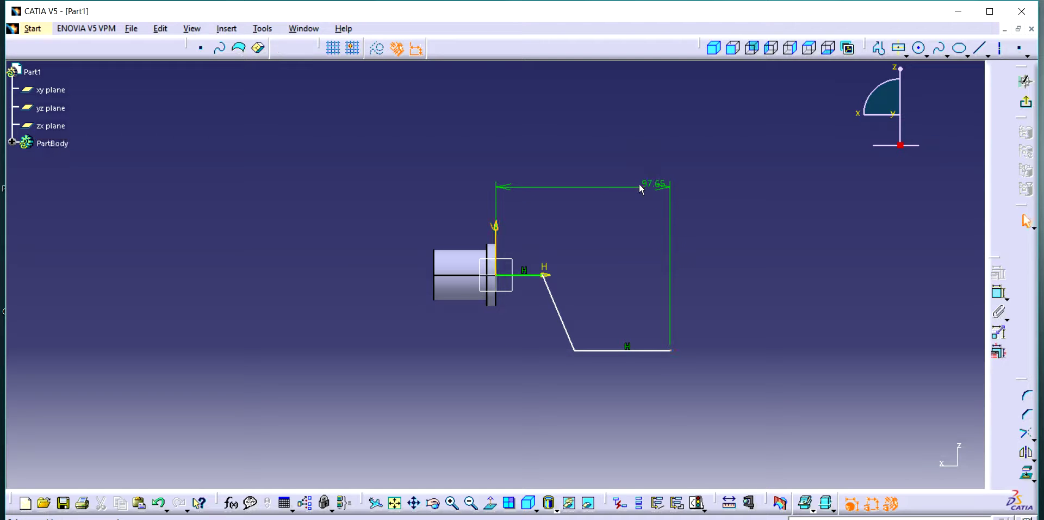
double_click(648, 187)
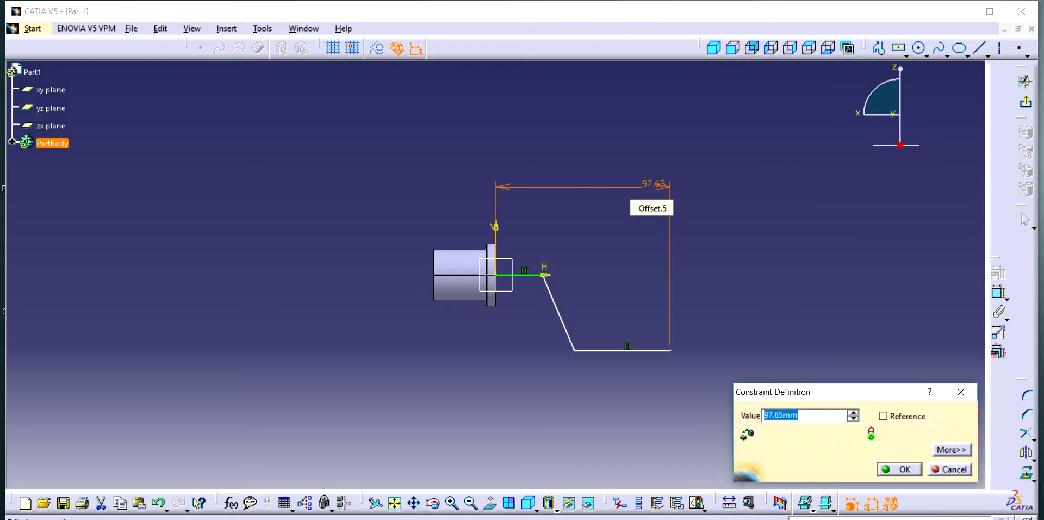
type("100")
key("Return")
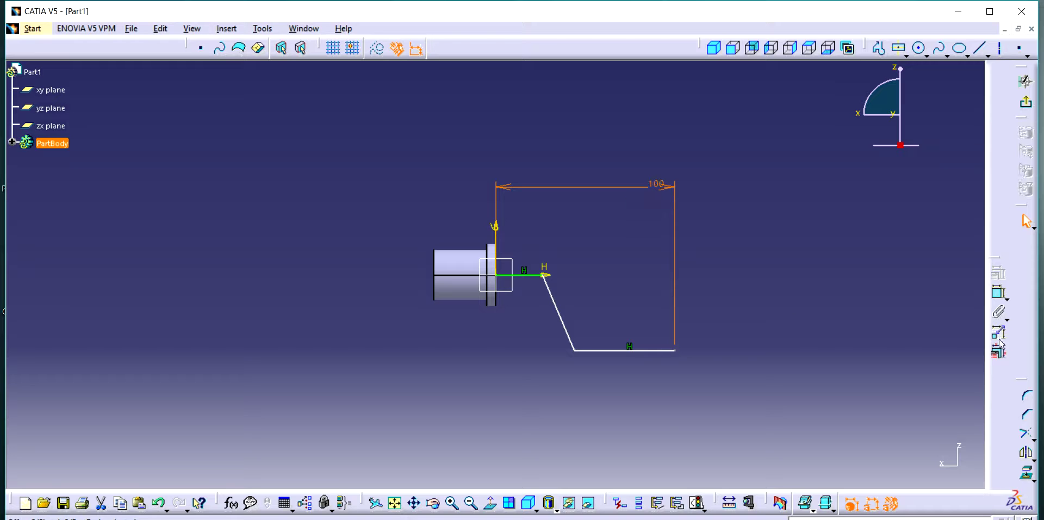
left_click(999, 294)
left_click(610, 350)
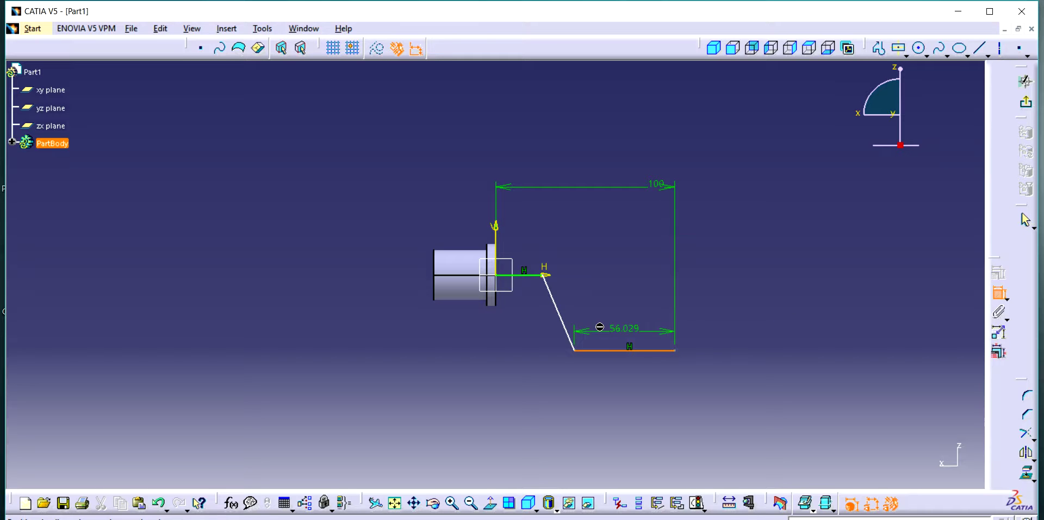
left_click(526, 274)
left_click(807, 268)
double_click(788, 283)
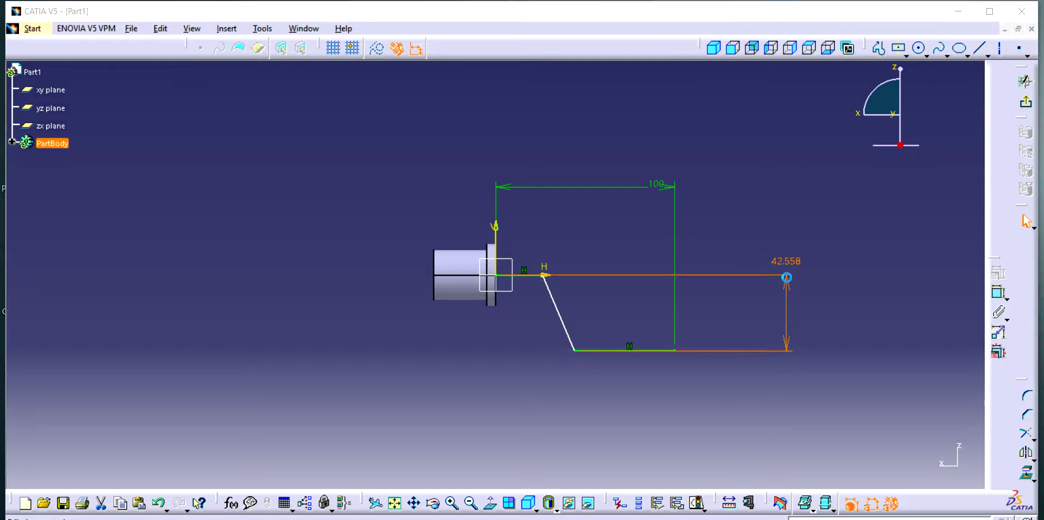
type("30")
key("Return")
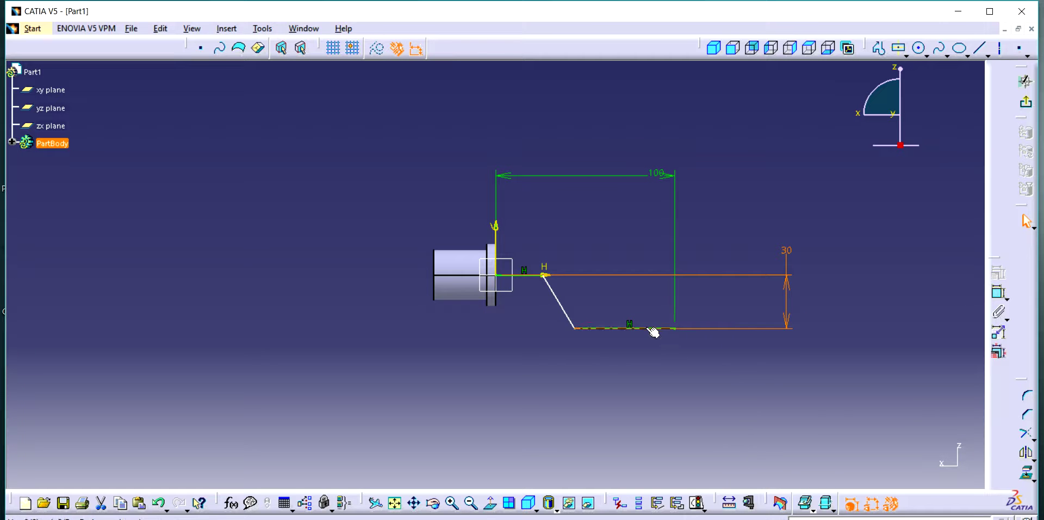
Dimension the bottom line to a length of 20
left_click(998, 292)
left_click(659, 328)
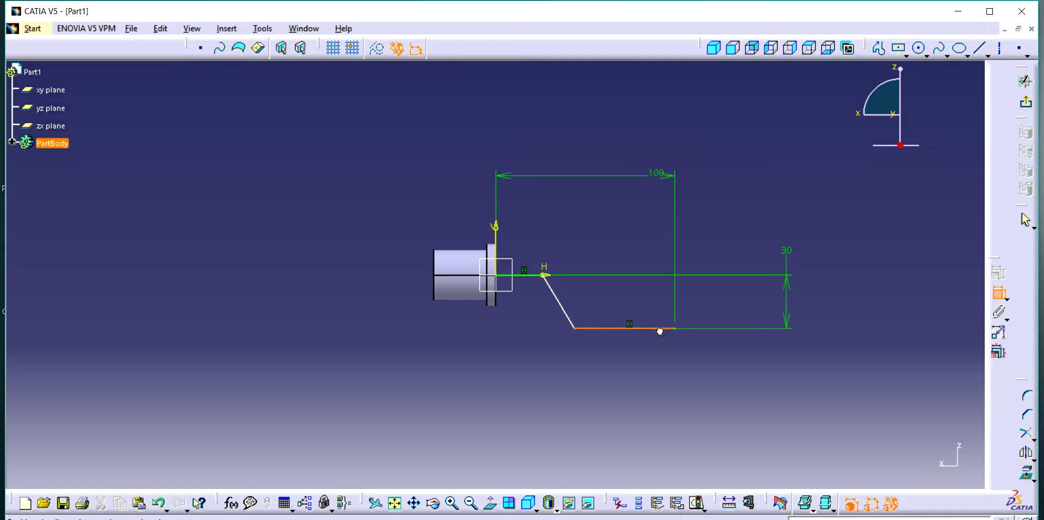
left_click(633, 381)
double_click(639, 370)
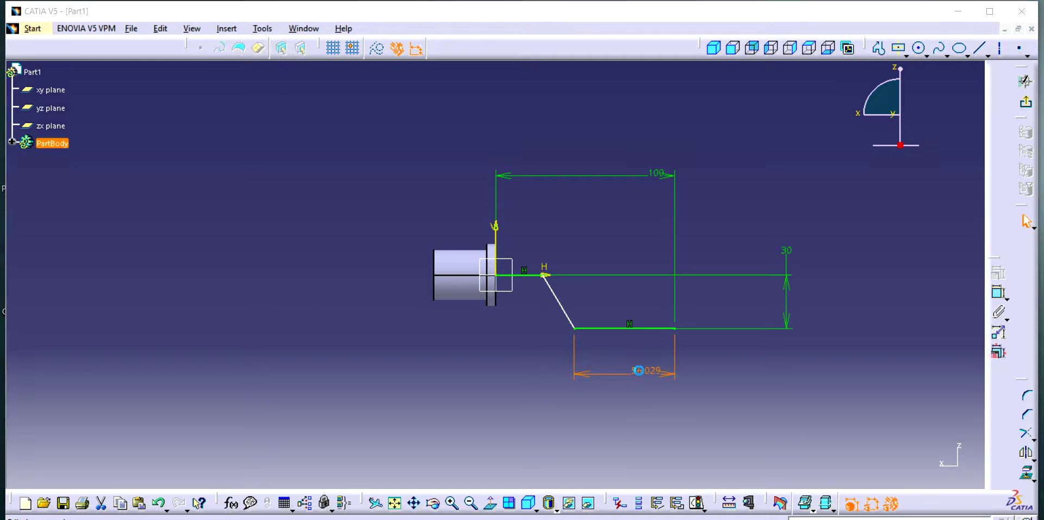
type("3")
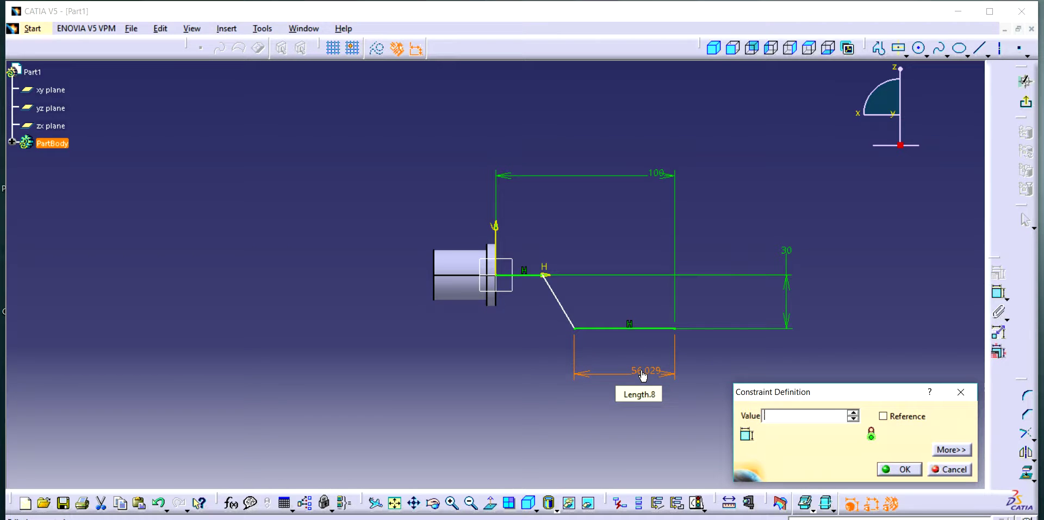
type("20")
key("Return")
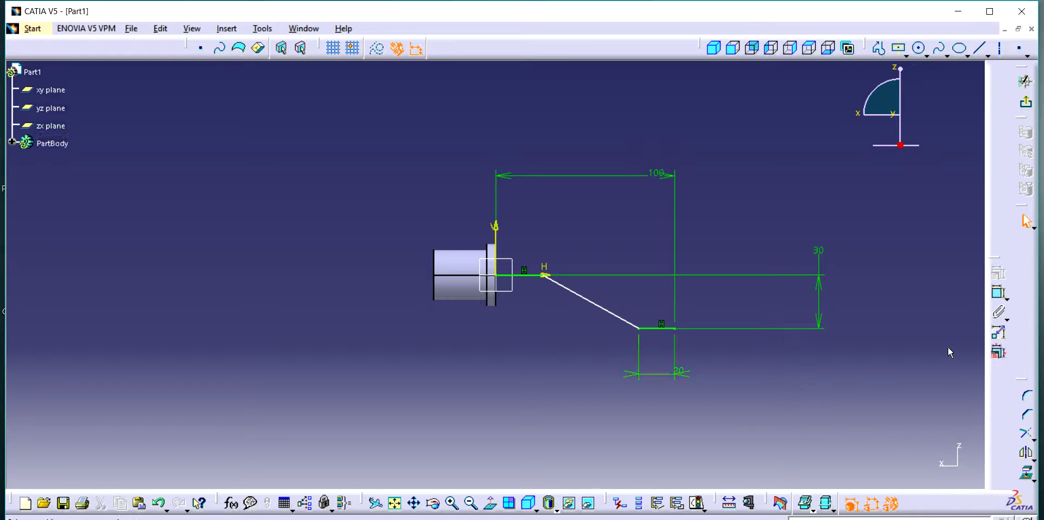
Round the lower and upper bends with corner arcs, accepting the conversion warning
left_click(1026, 394)
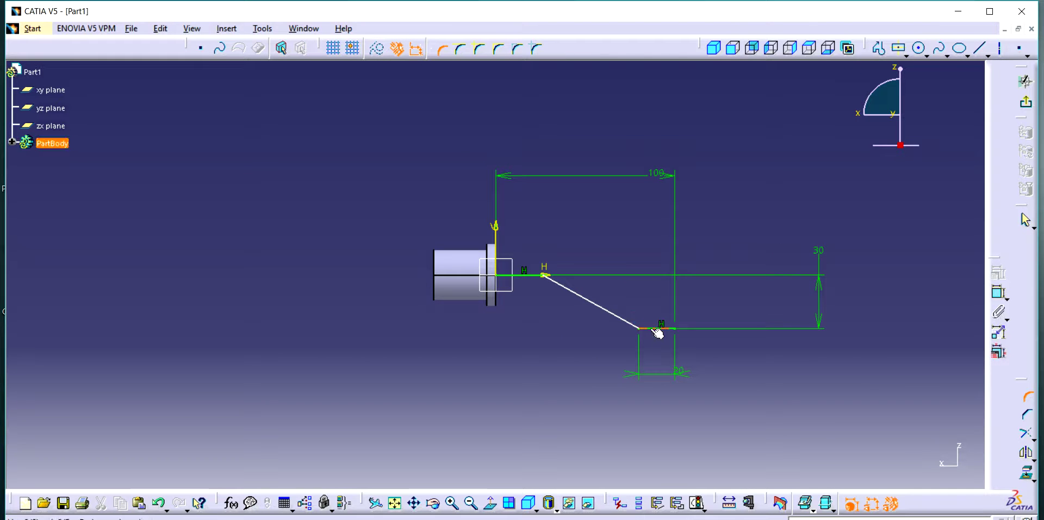
left_click(639, 327)
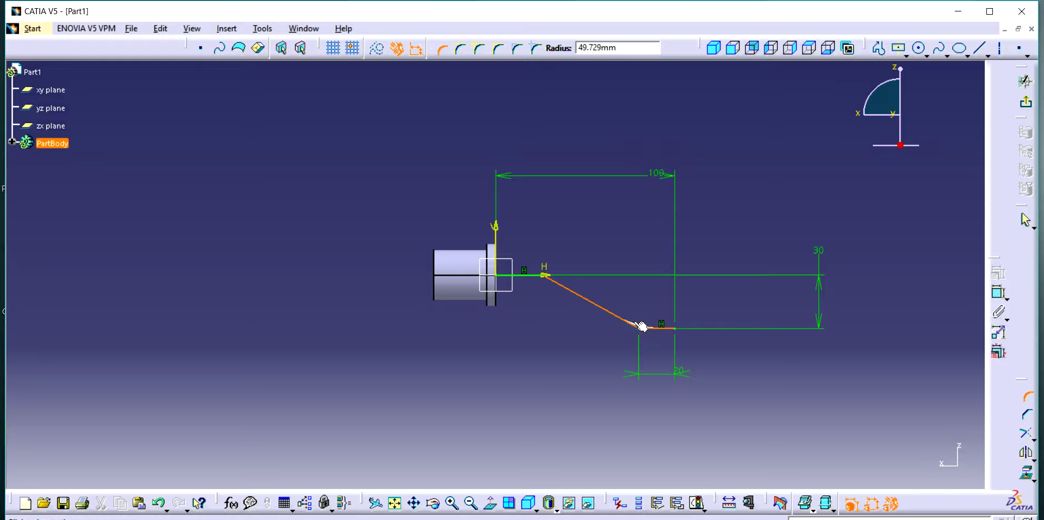
left_click(686, 334)
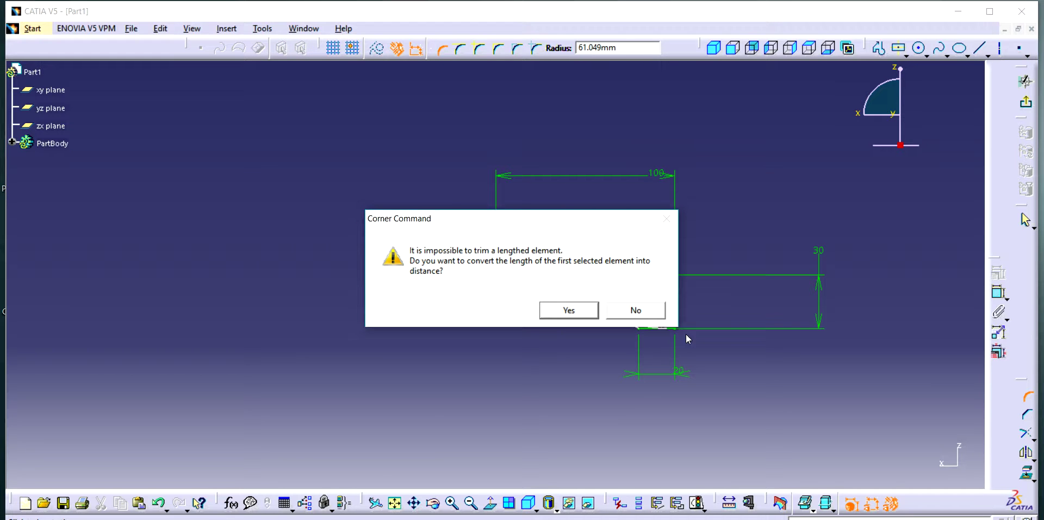
left_click(571, 314)
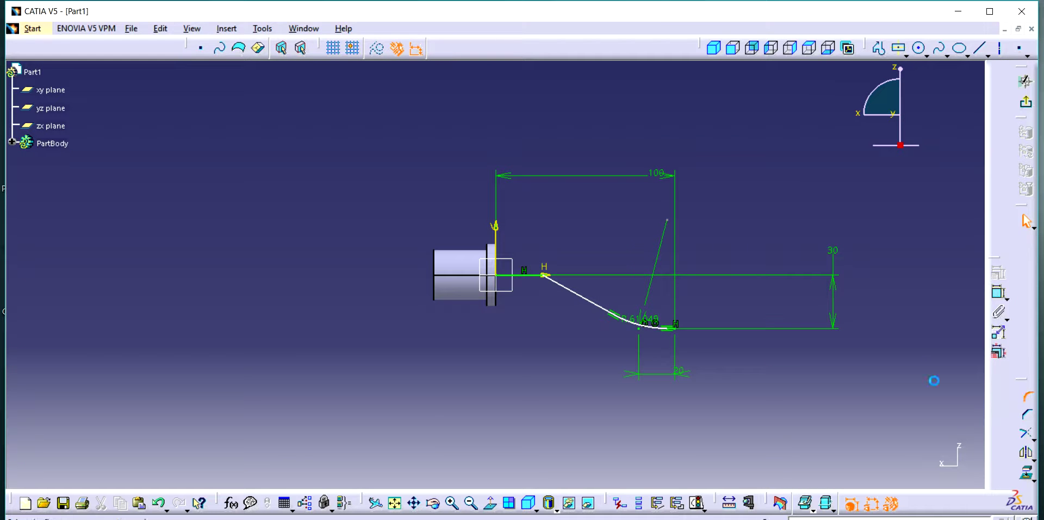
left_click(542, 276)
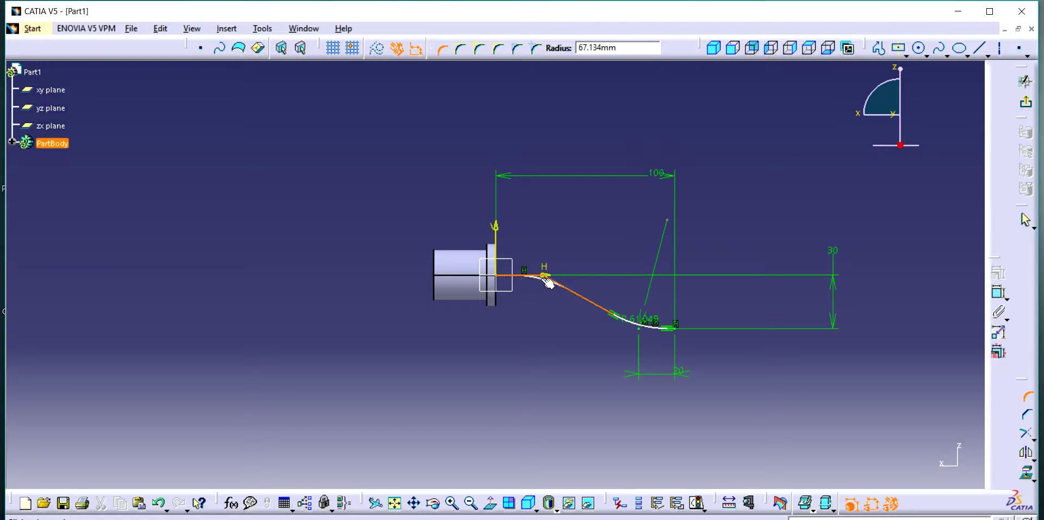
left_click(545, 279)
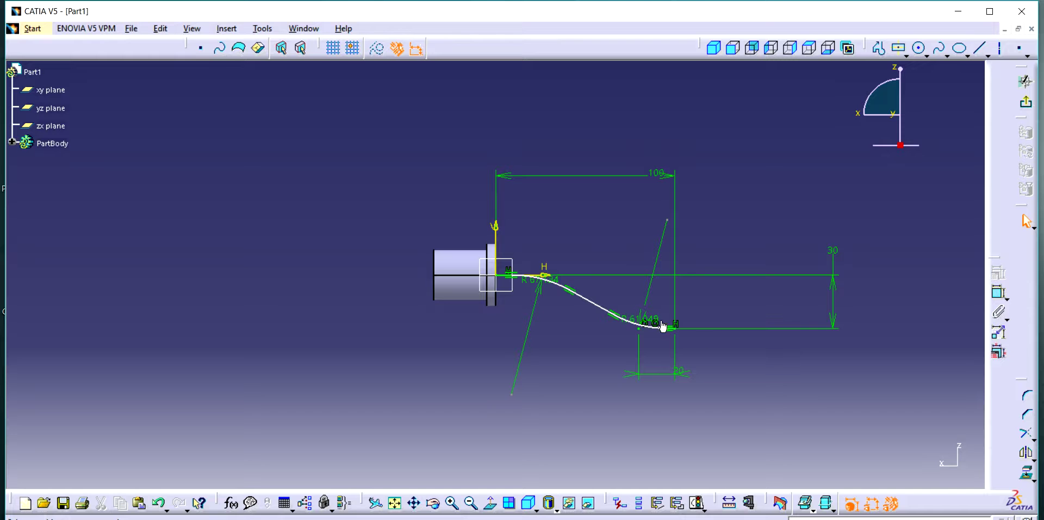
Set the lower bend radius to 62 and the upper bend radius to 40
double_click(642, 319)
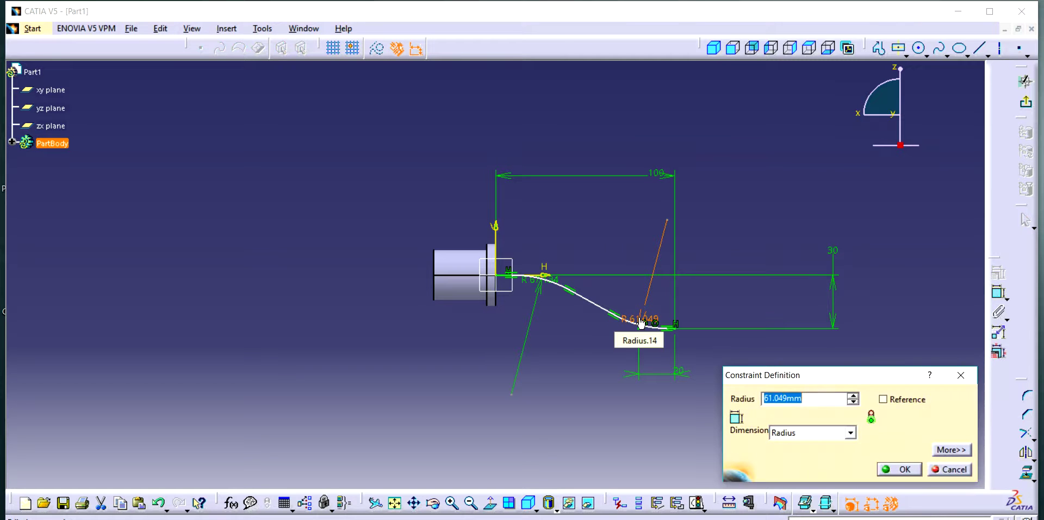
type("62")
key("Return")
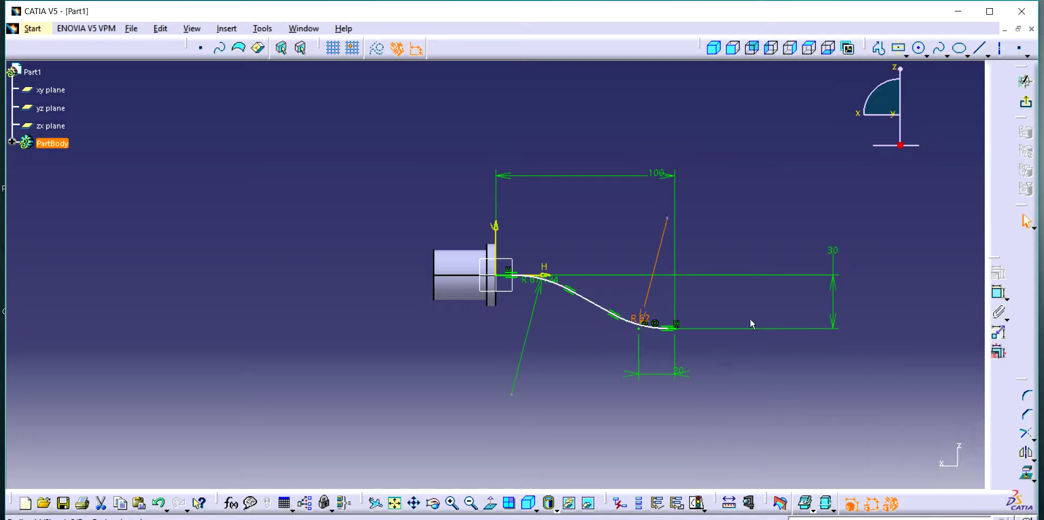
double_click(543, 294)
type("40")
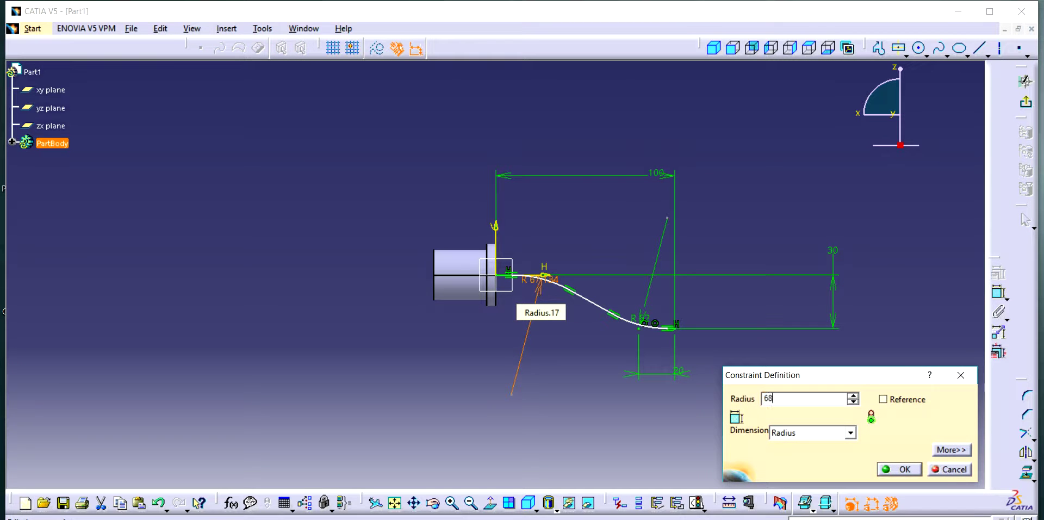
key("Return")
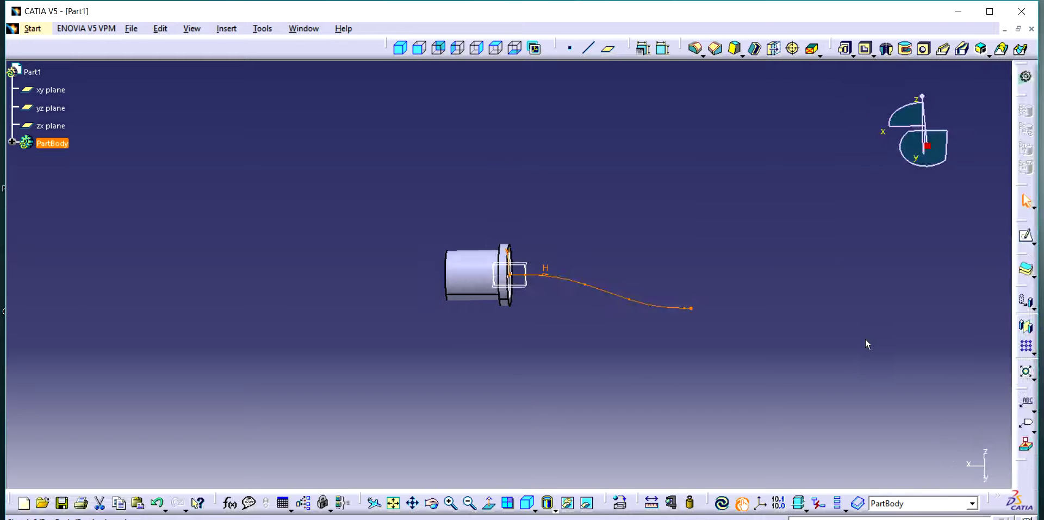
Create a reference plane normal to the path curve and open a sketch on it
left_click(612, 49)
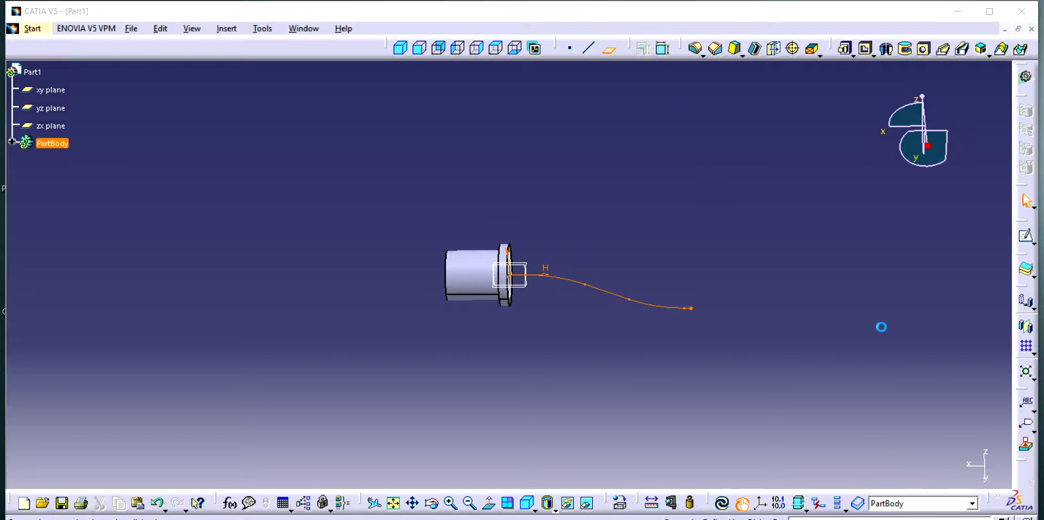
left_click(850, 463)
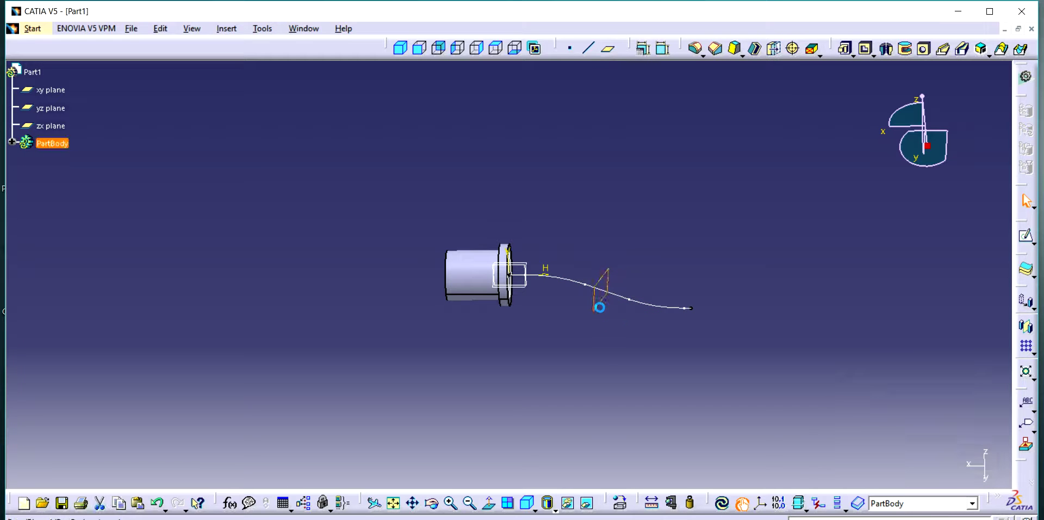
left_click(1026, 238)
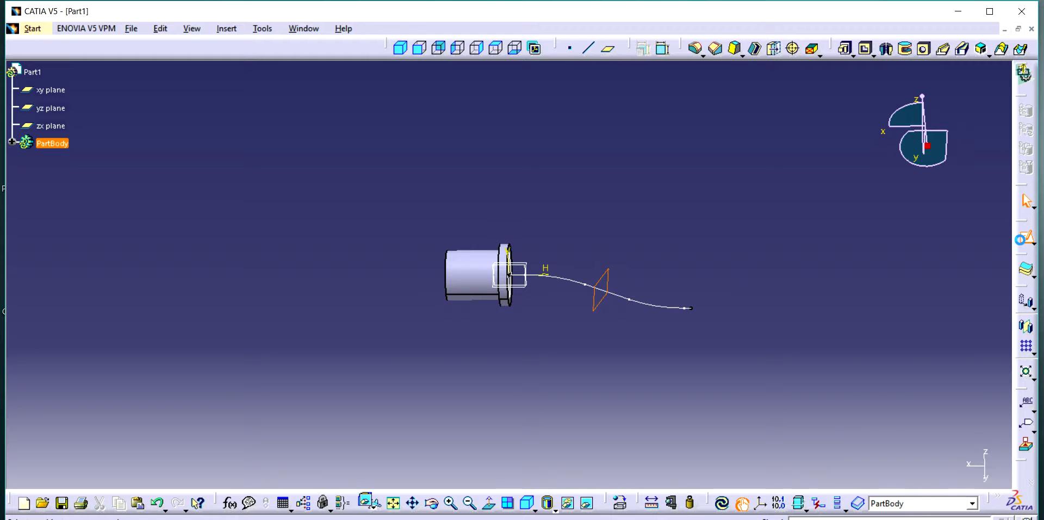
left_click(453, 502)
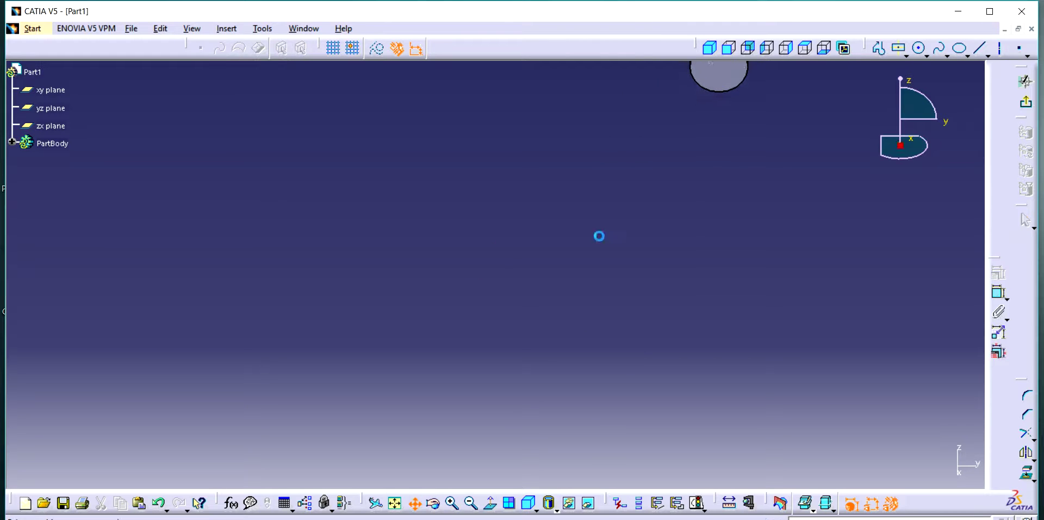
Draw an elongated slot profile on the new plane
left_click(905, 54)
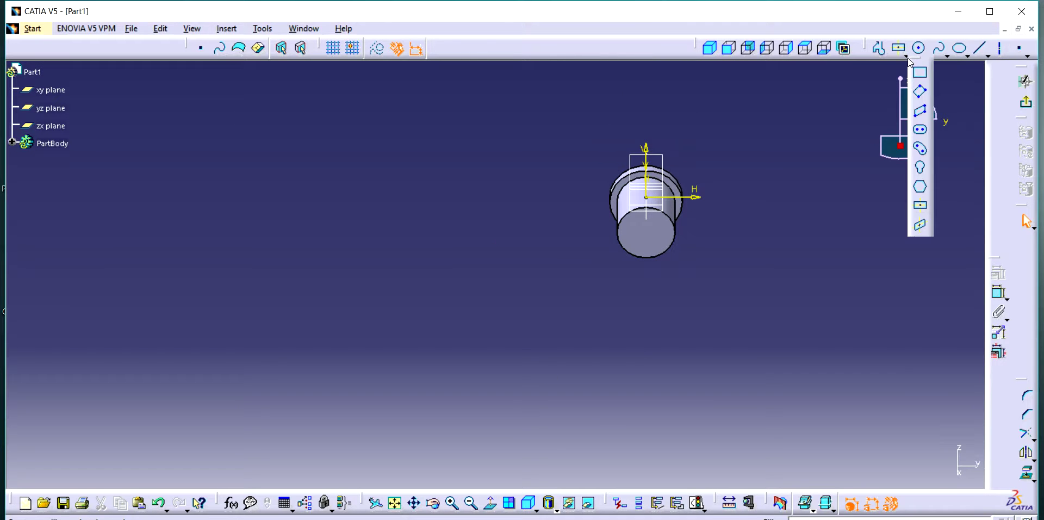
left_click(925, 129)
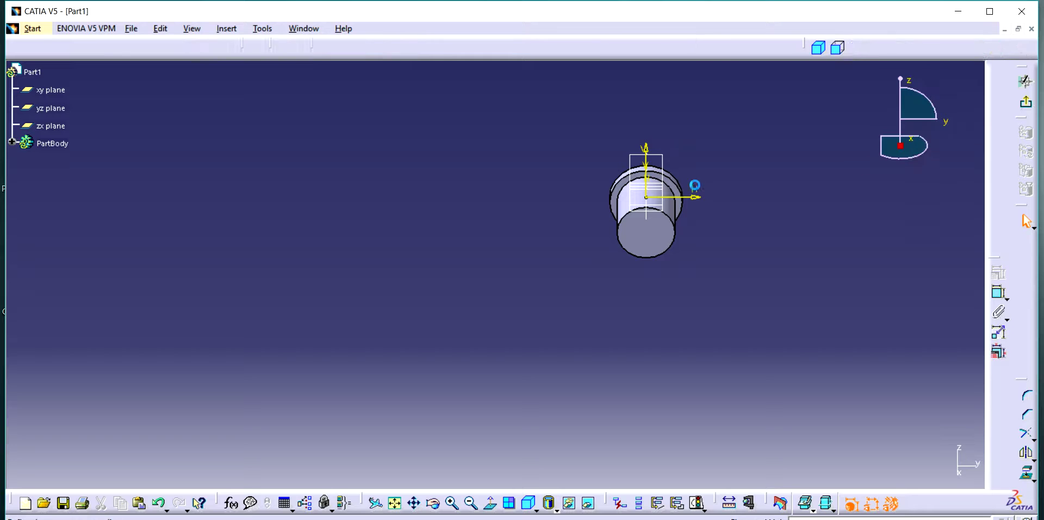
left_click(631, 199)
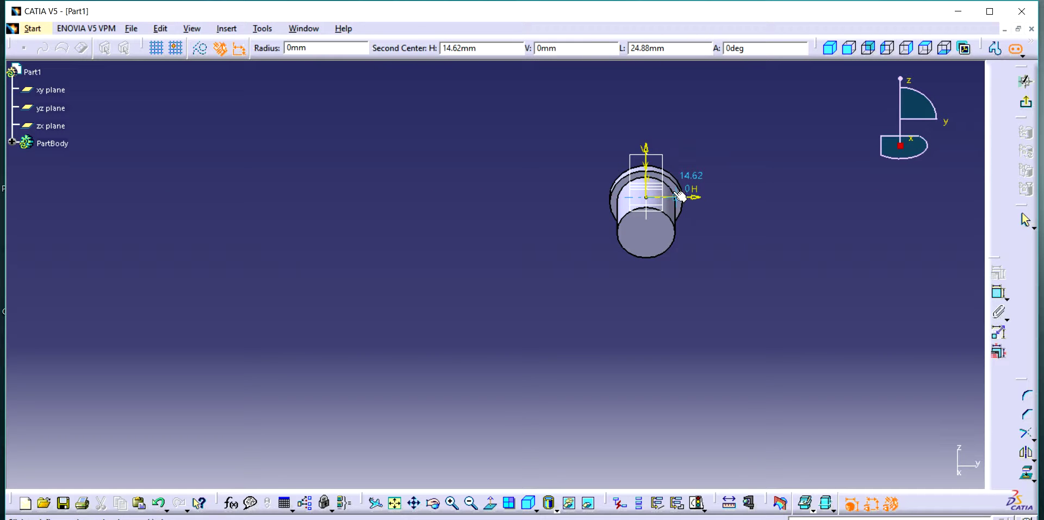
left_click(680, 196)
left_click(679, 192)
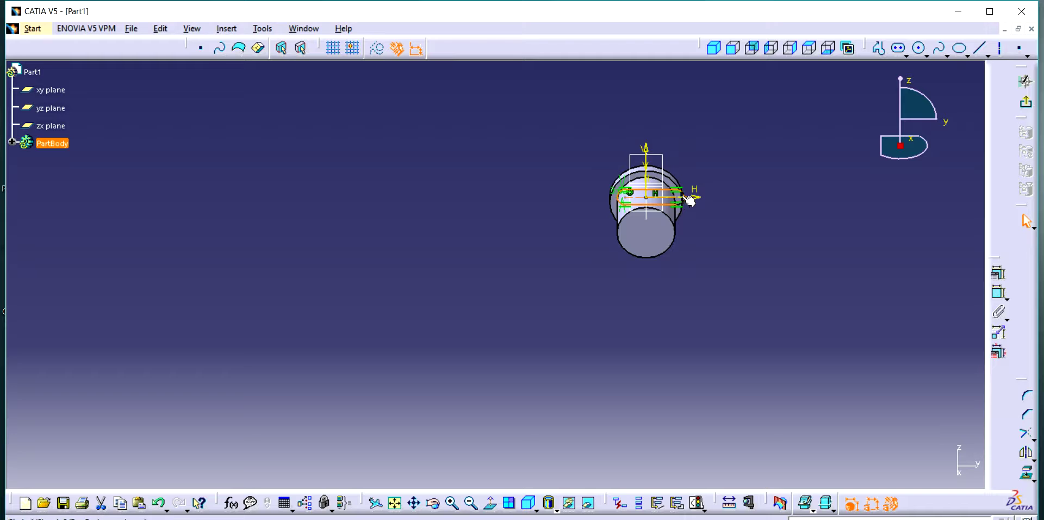
Dimension the slot to 20 mm and exit to the 3D part
left_click(999, 293)
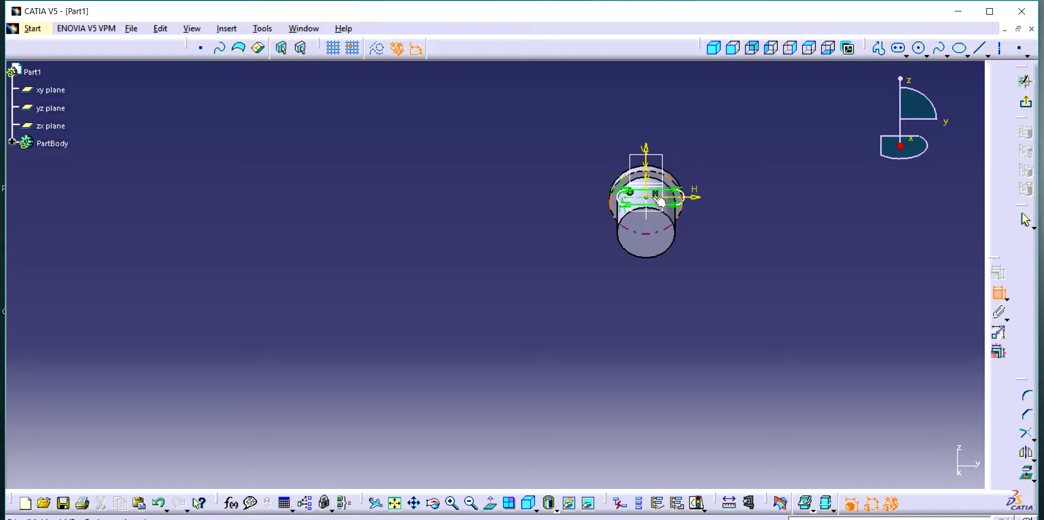
left_click(673, 312)
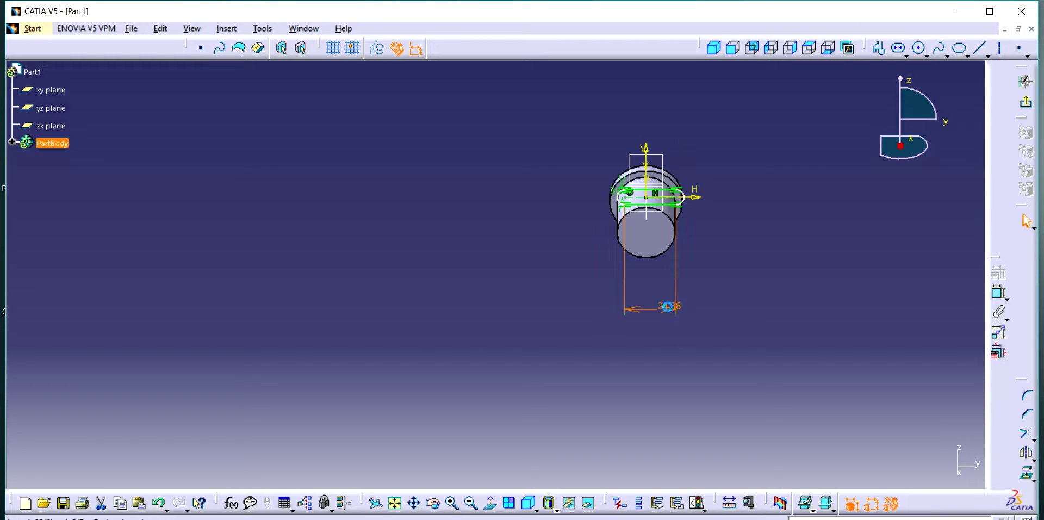
double_click(668, 306)
type("20")
key("Return")
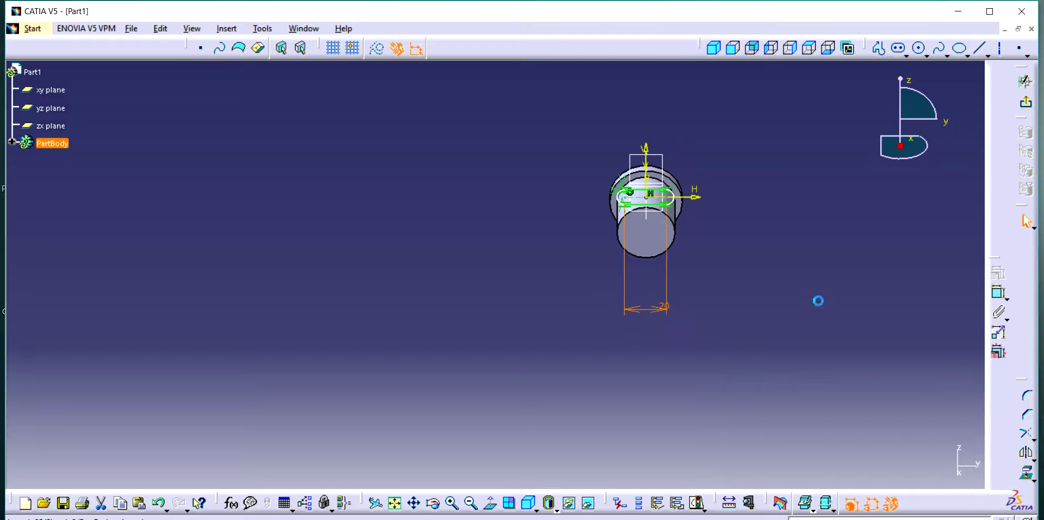
left_click(1026, 103)
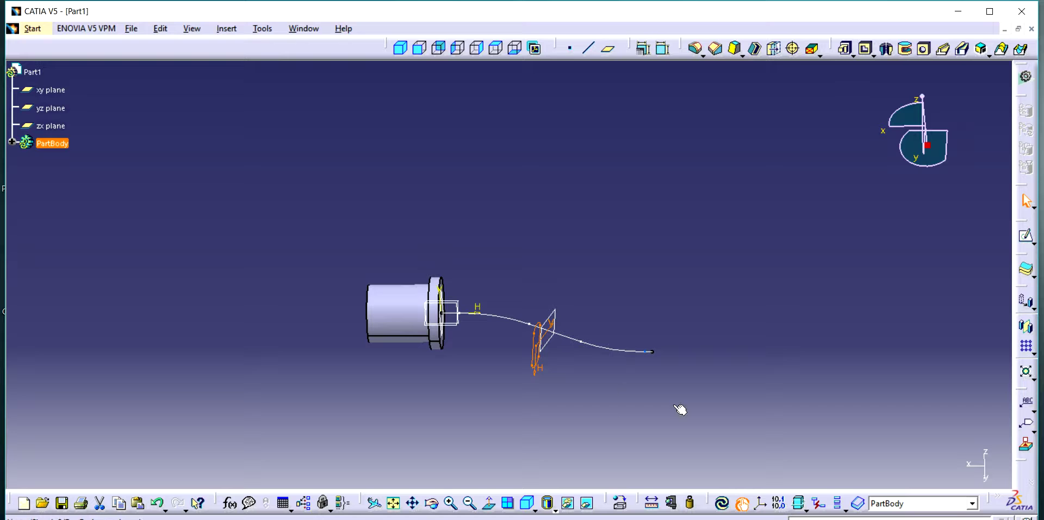
left_click(432, 502)
mouse_move(558, 345)
left_mouse_down()
mouse_move(496, 295)
mouse_move(445, 304)
left_mouse_up()
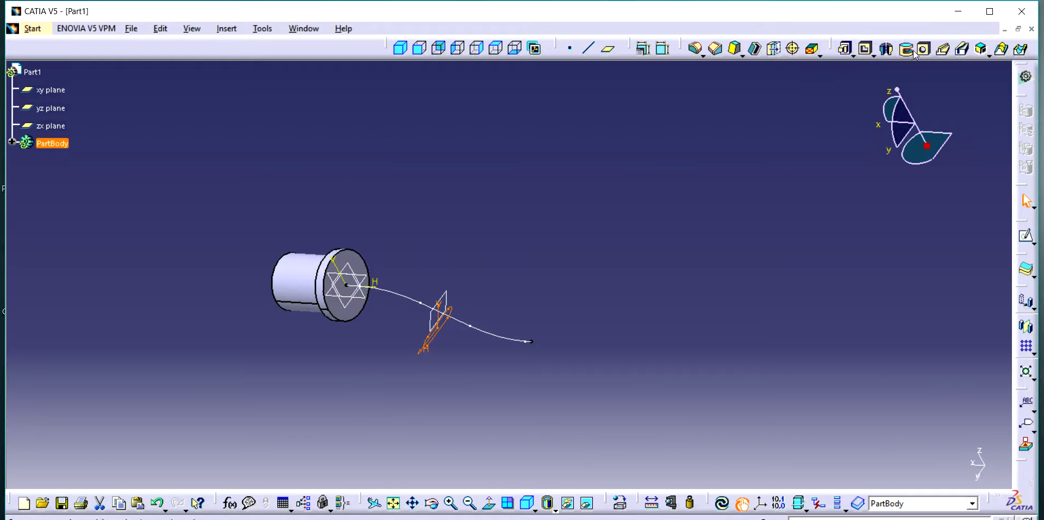
left_click(944, 49)
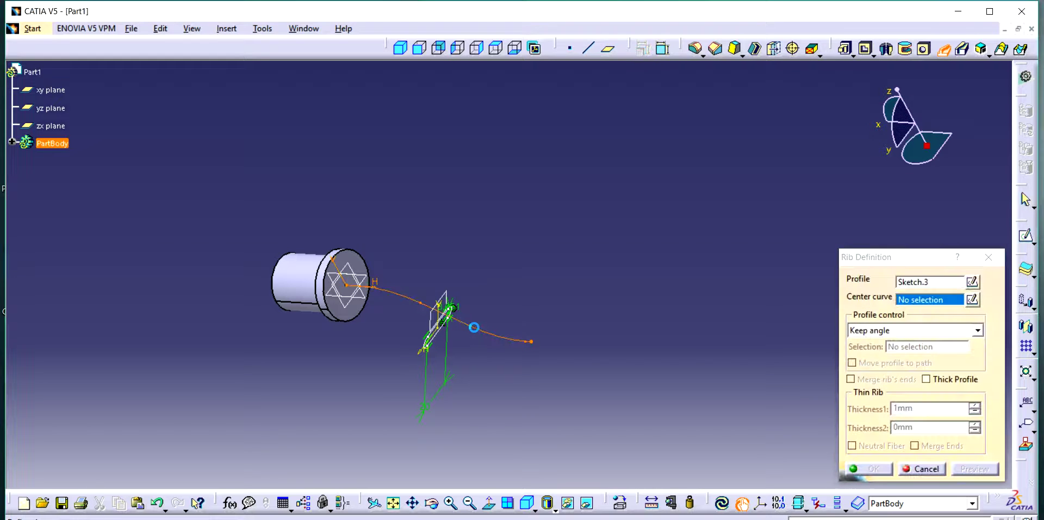
left_click(474, 328)
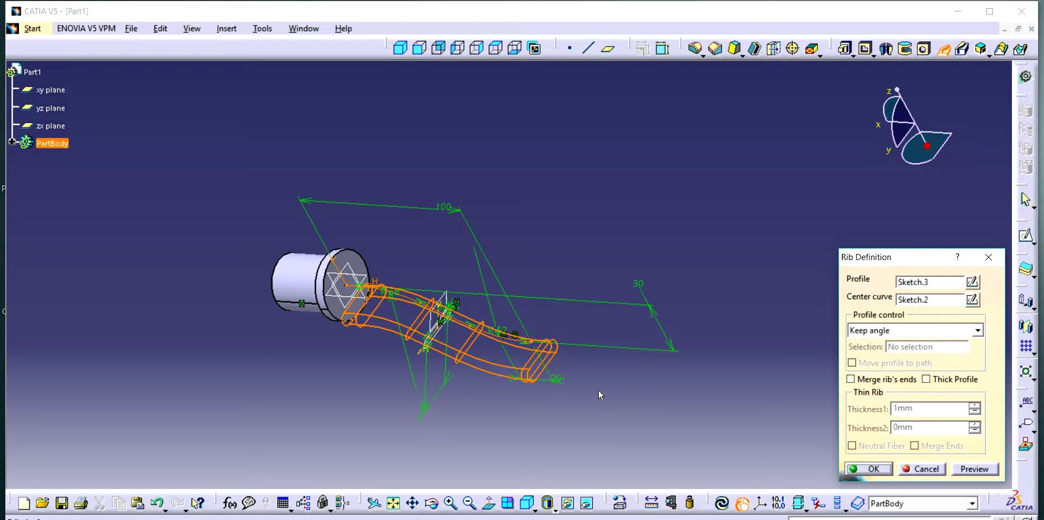
left_click(432, 503)
left_click_drag(524, 256, 494, 281)
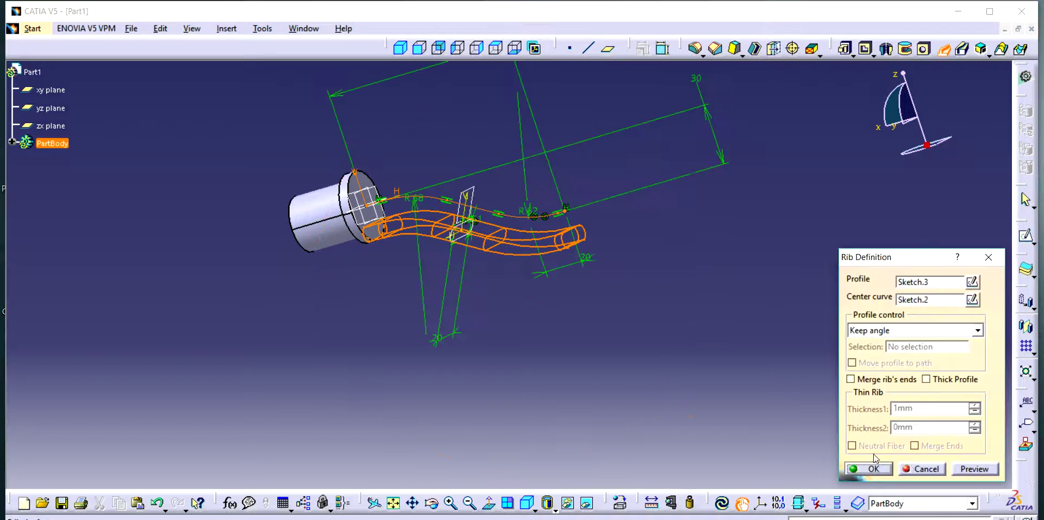
left_click(920, 471)
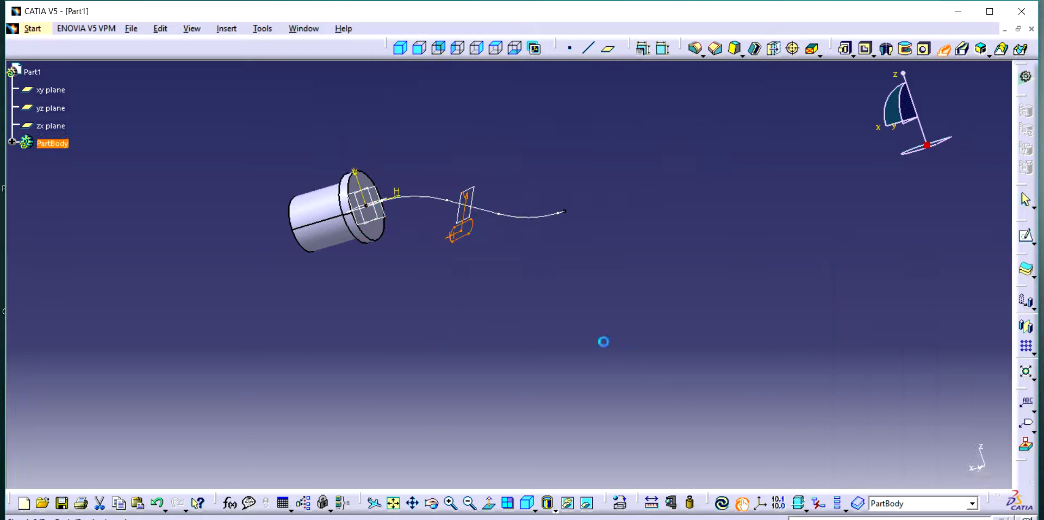
Reopen Sketch.3 and try constraining the slot to the sweep curve, dismissing the error
double_click(466, 229)
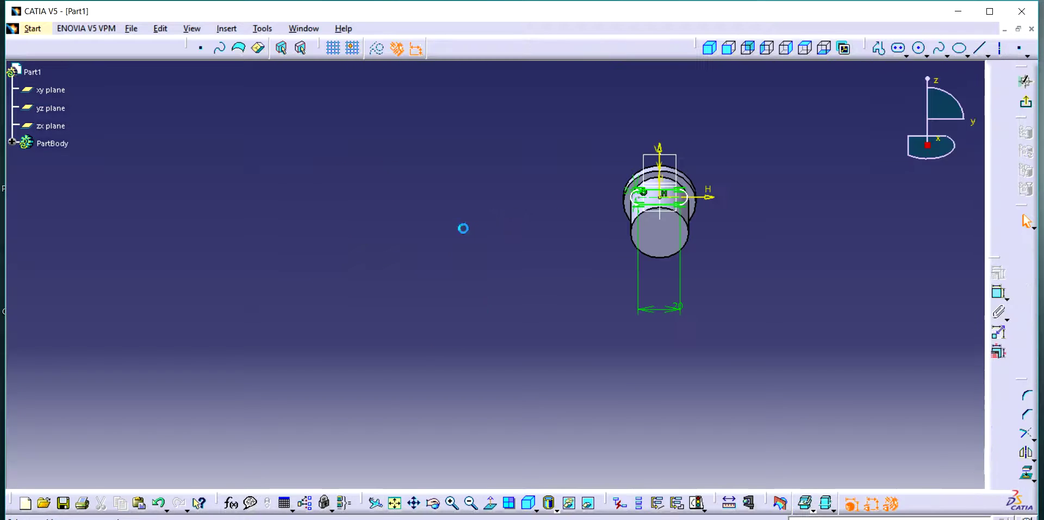
left_click(433, 503)
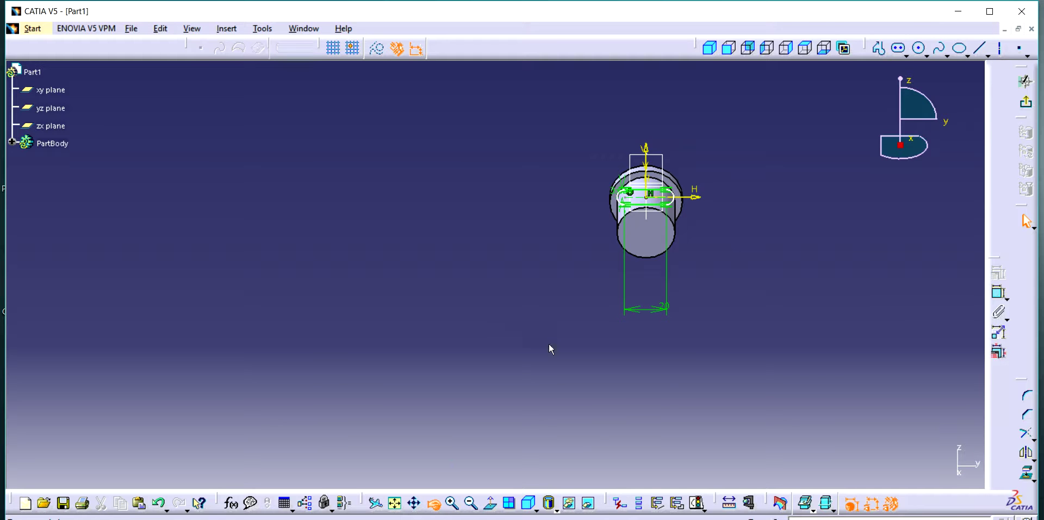
mouse_move(549, 344)
left_mouse_down()
mouse_move(651, 376)
mouse_move(644, 359)
left_mouse_up()
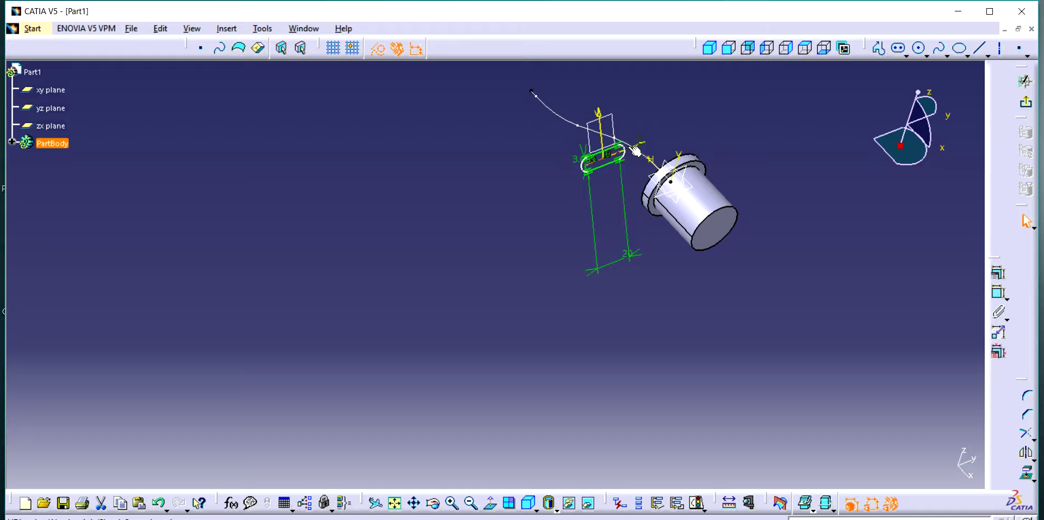
left_click(568, 125)
left_click(998, 272)
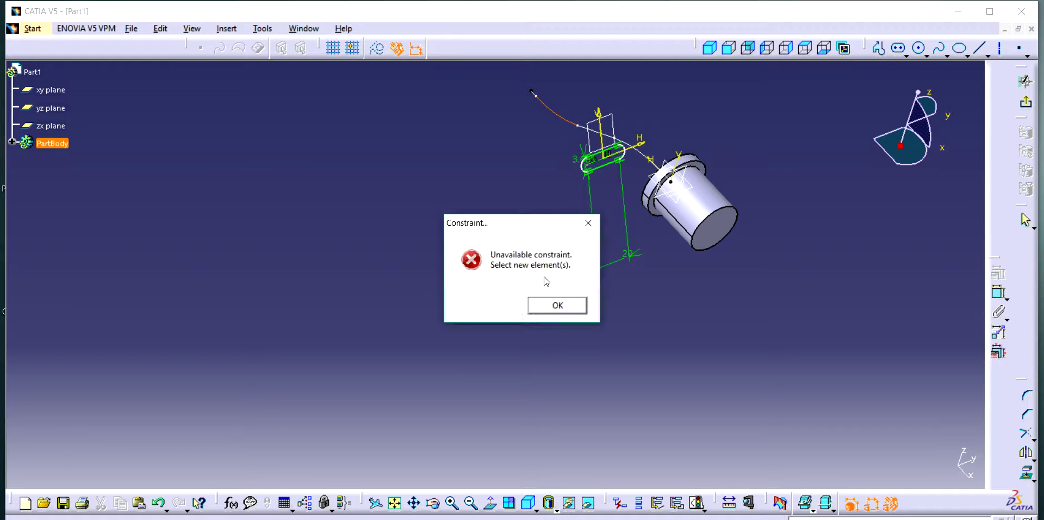
left_click(560, 307)
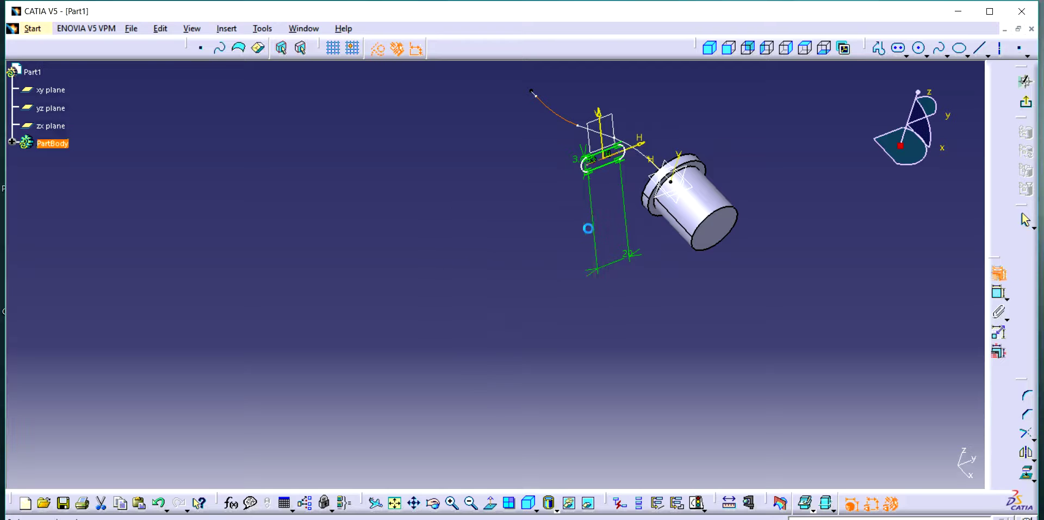
Try constraining the slot centreline to the cylinder's centre point, dismissing the rejection
left_click(610, 250)
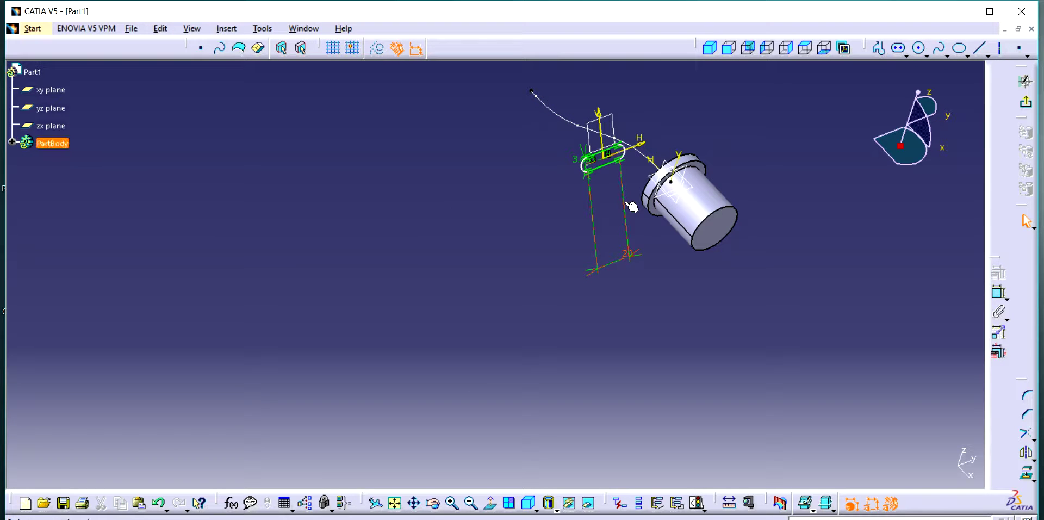
left_click(671, 181)
left_click(592, 167, "ctrl")
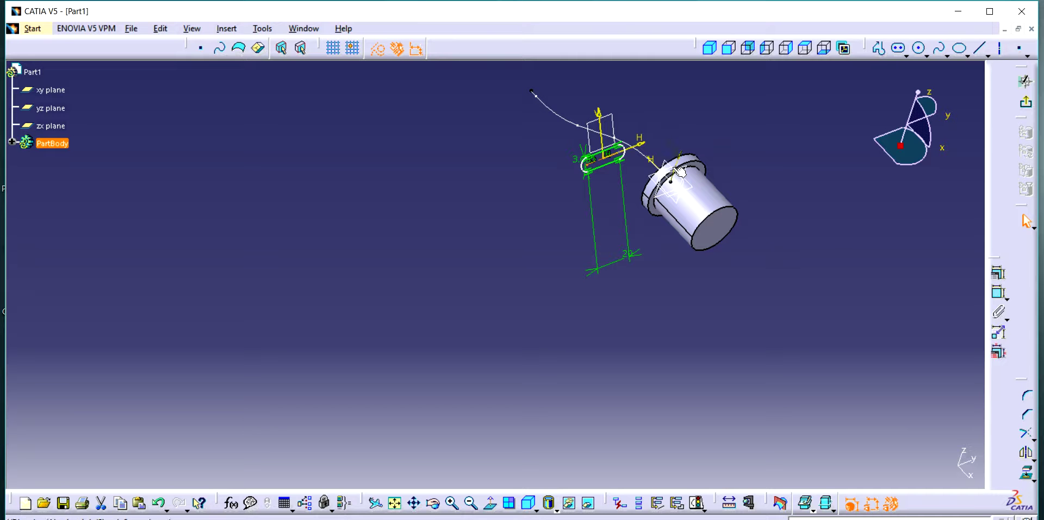
left_click(998, 272)
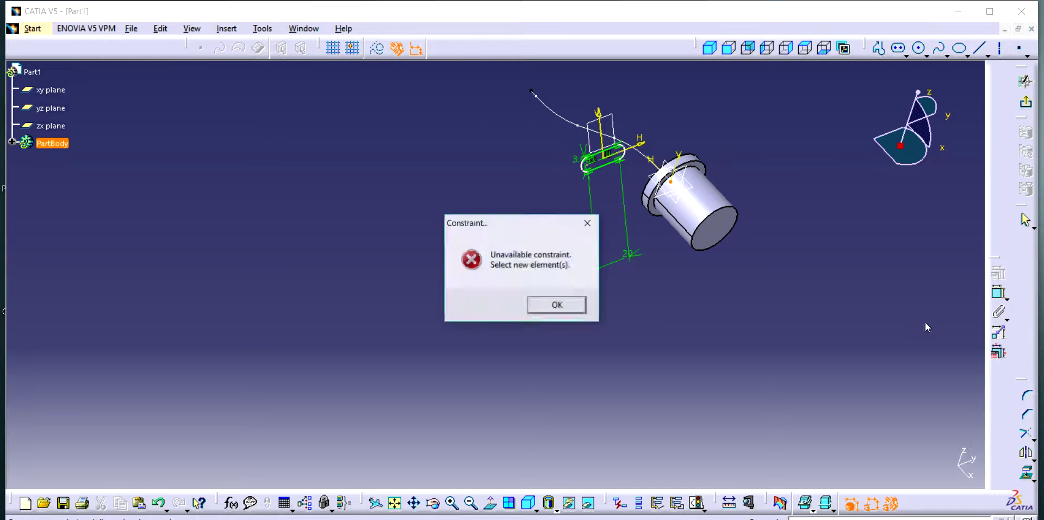
left_click(573, 313)
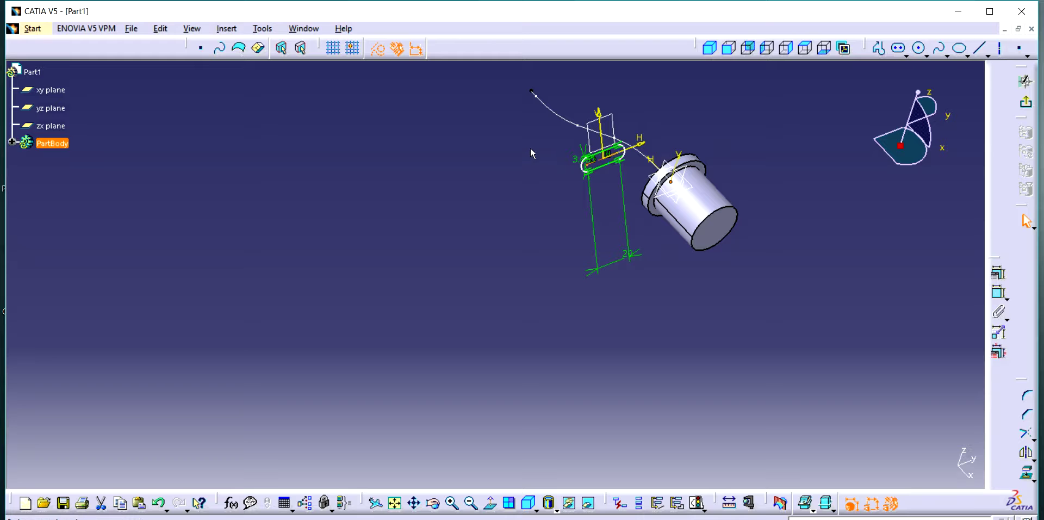
Delete the slot profile together with its constraints
left_click_drag(525, 137, 626, 223)
key("Delete")
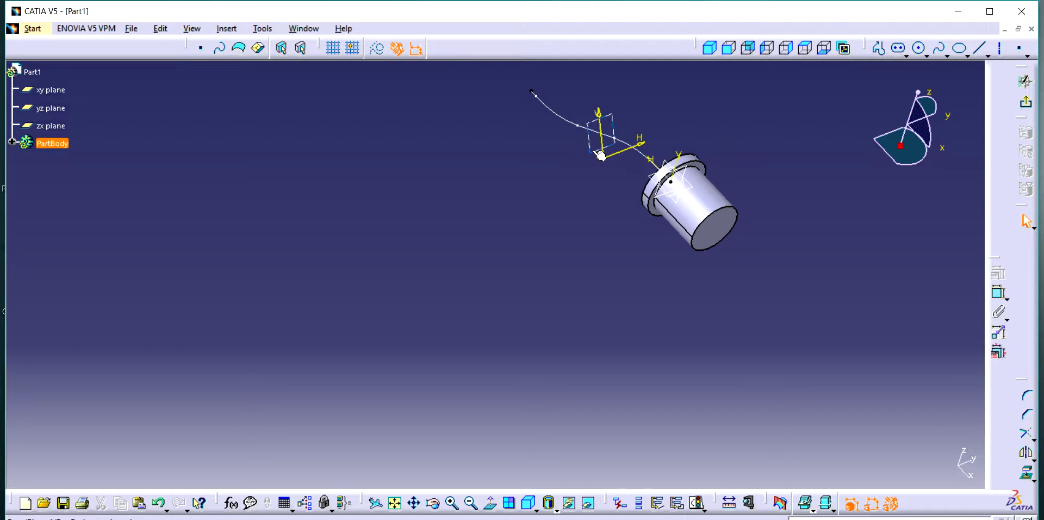
left_click(600, 155)
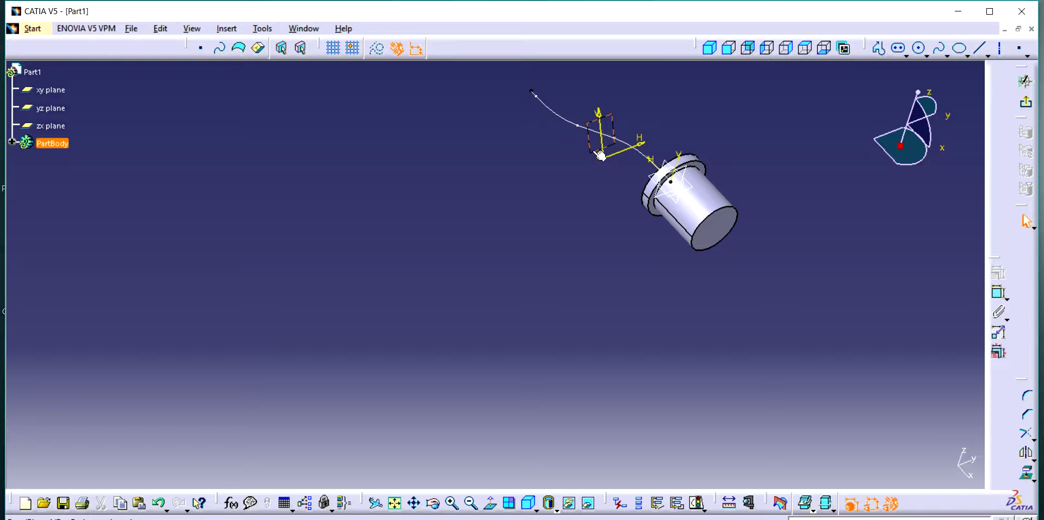
Leave the sketch and select the cylinder's circular end face
left_click(433, 503)
left_click_drag(653, 296, 603, 182)
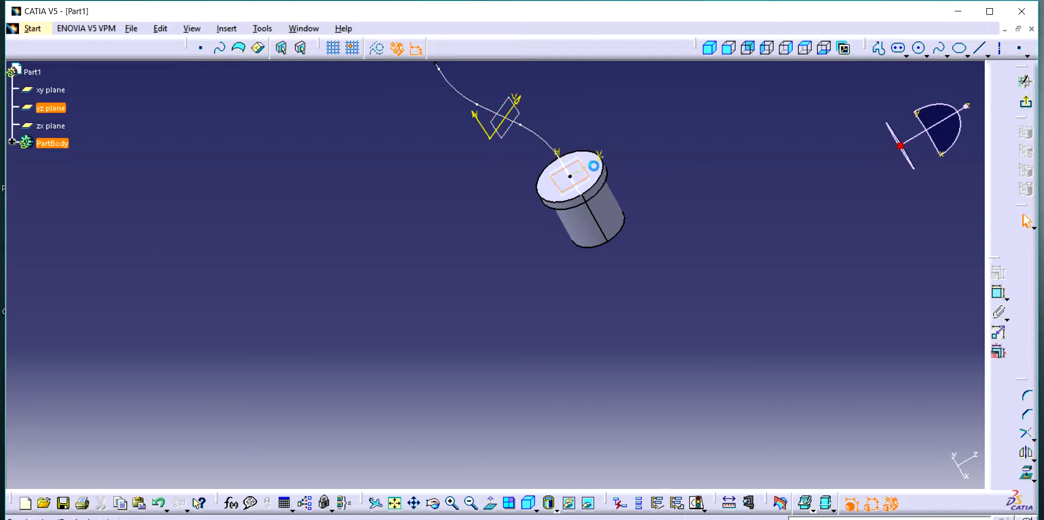
left_click(595, 167)
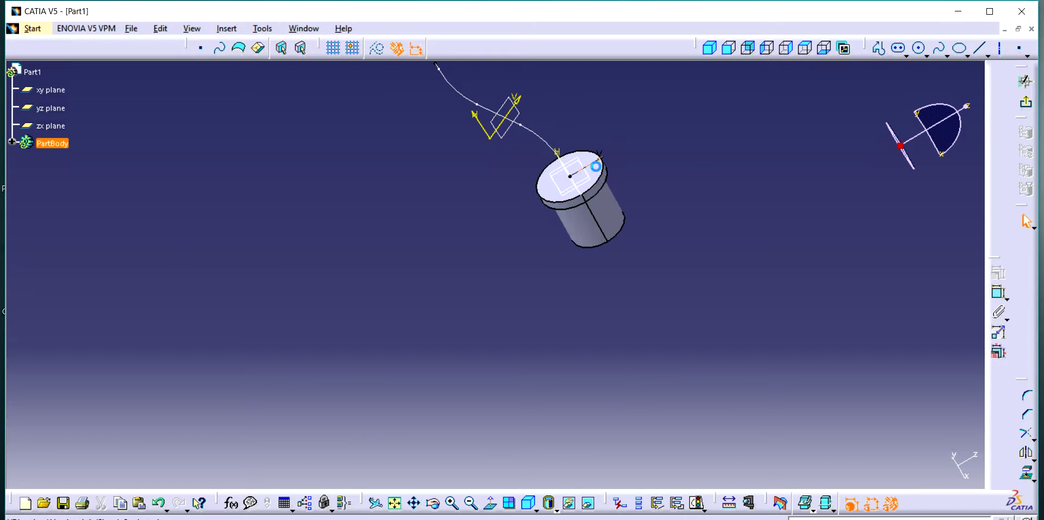
left_click(1026, 102)
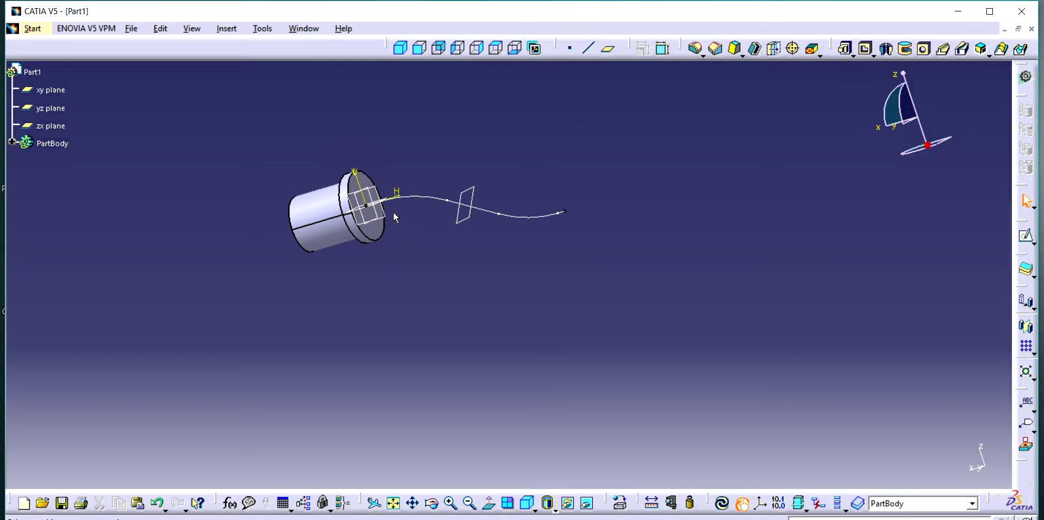
left_click(378, 235)
Open a sketch on the end face, draw a trial elongated slot, then delete it
left_click(1024, 243)
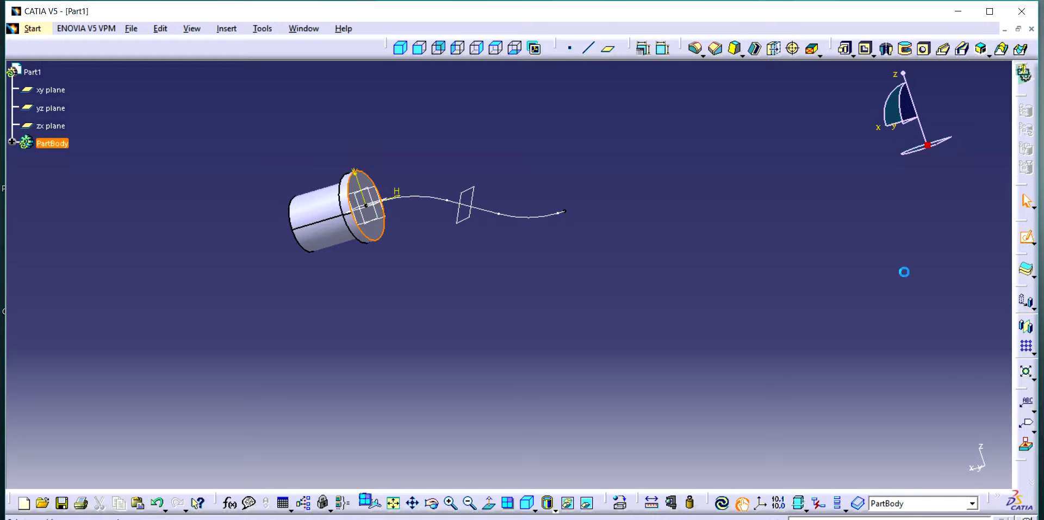
left_click(452, 503)
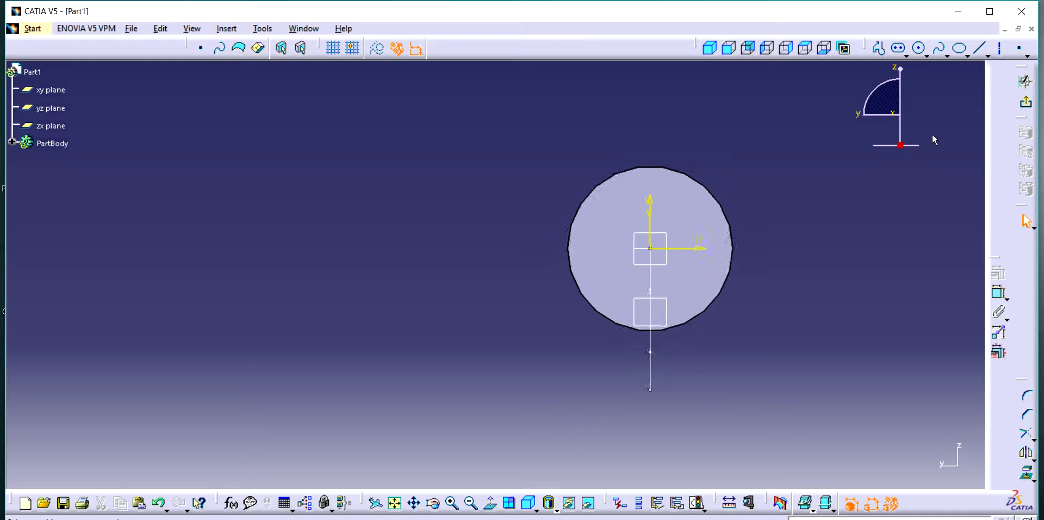
left_click(625, 243)
left_click(731, 244)
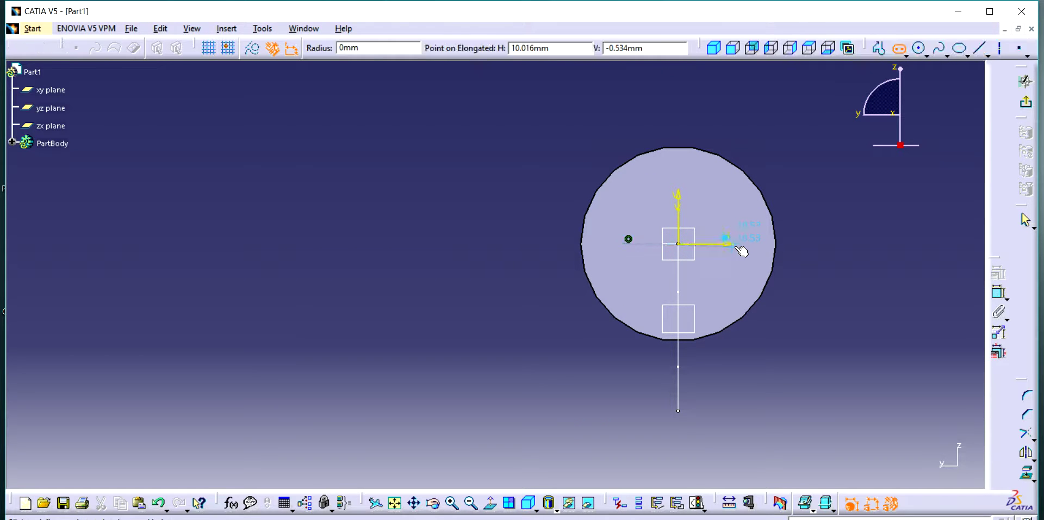
left_click(740, 233)
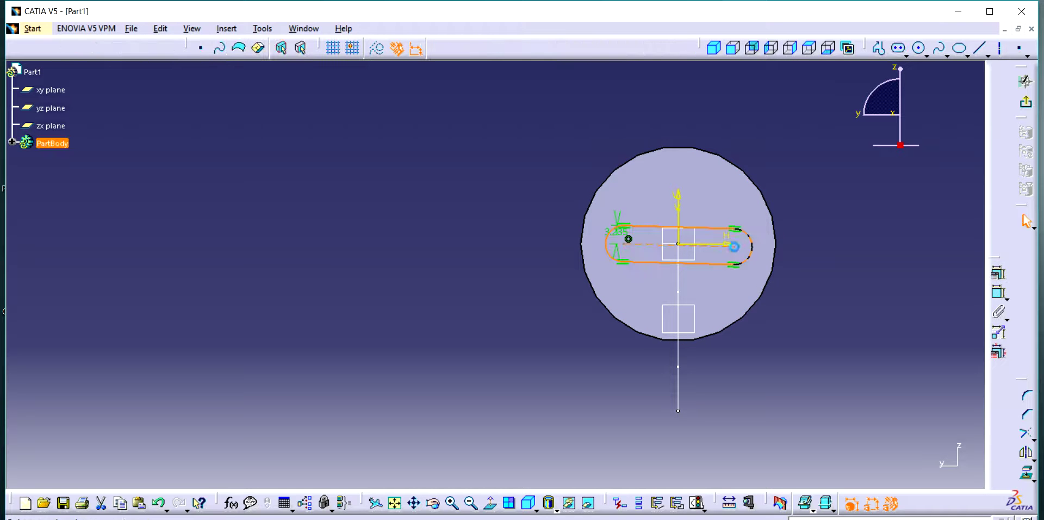
right_click(734, 246)
left_click(789, 184)
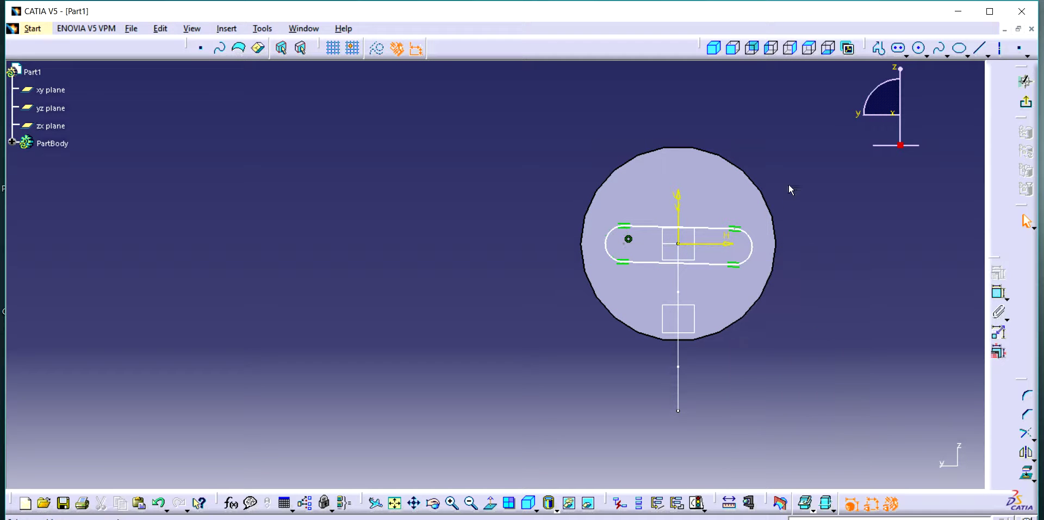
left_click_drag(516, 185, 796, 319)
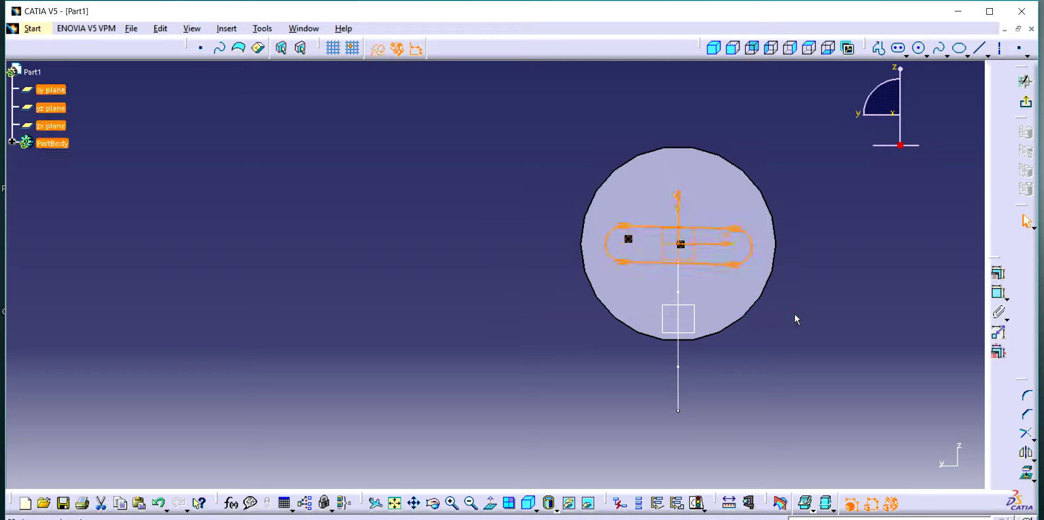
key("Delete")
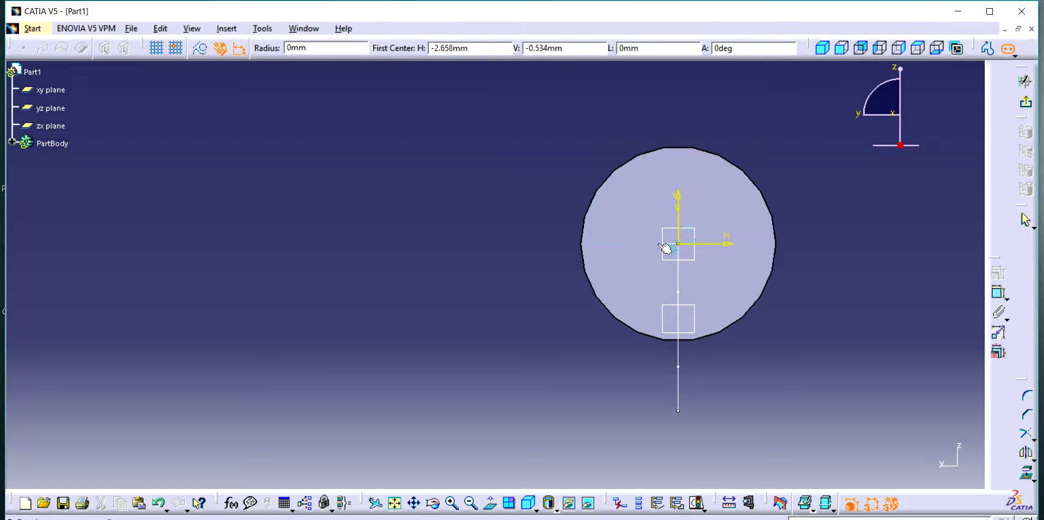
Redraw the elongated slot centred on the horizontal axis and exit the sketch
left_click(637, 243)
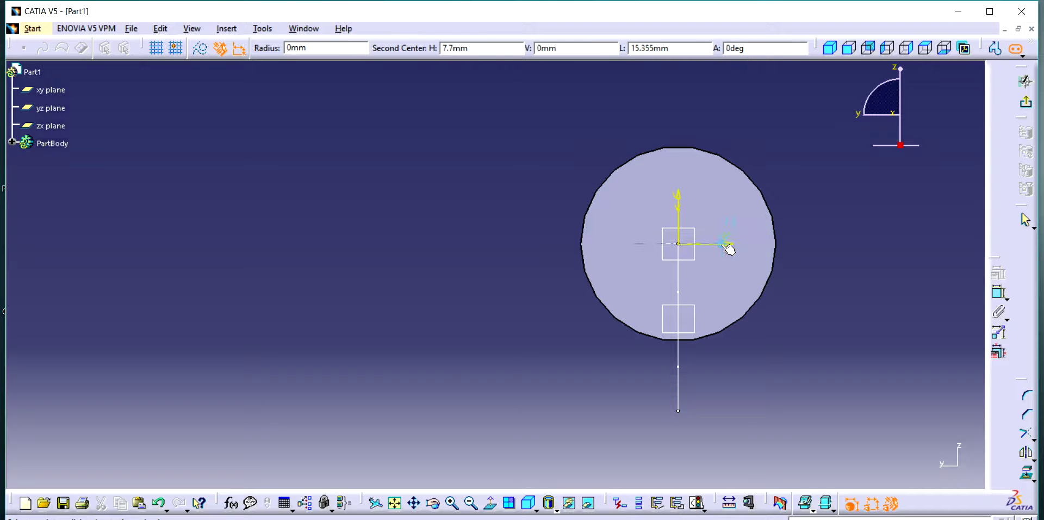
left_click(724, 243)
left_click(715, 223)
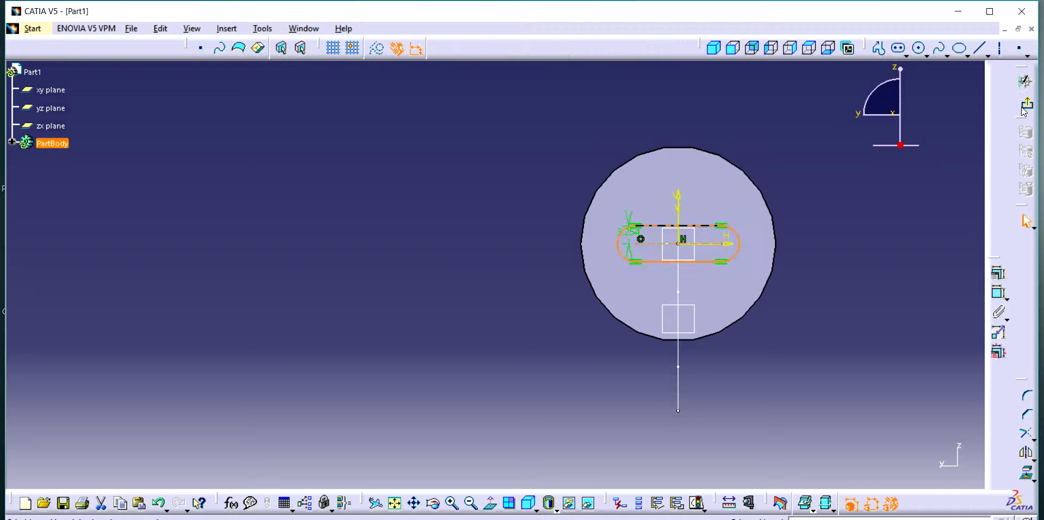
left_click(1025, 80)
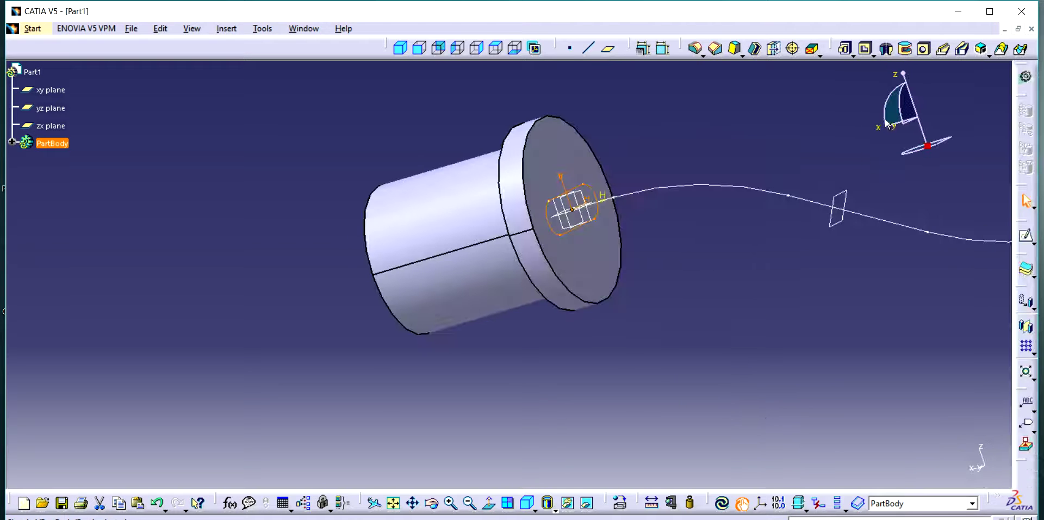
Create Rib.1 by sweeping the Sketch.4 slot profile along the curved path
left_click(943, 50)
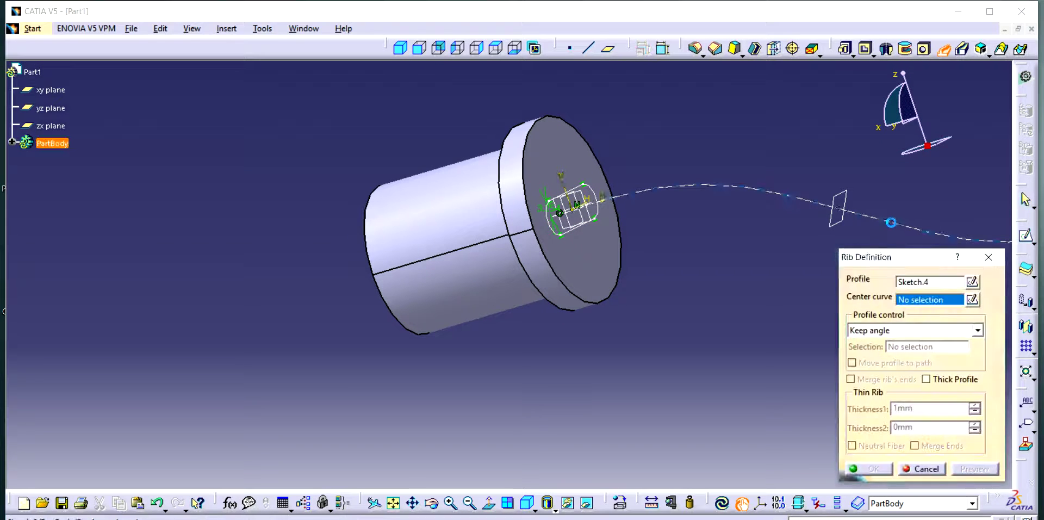
left_click(885, 468)
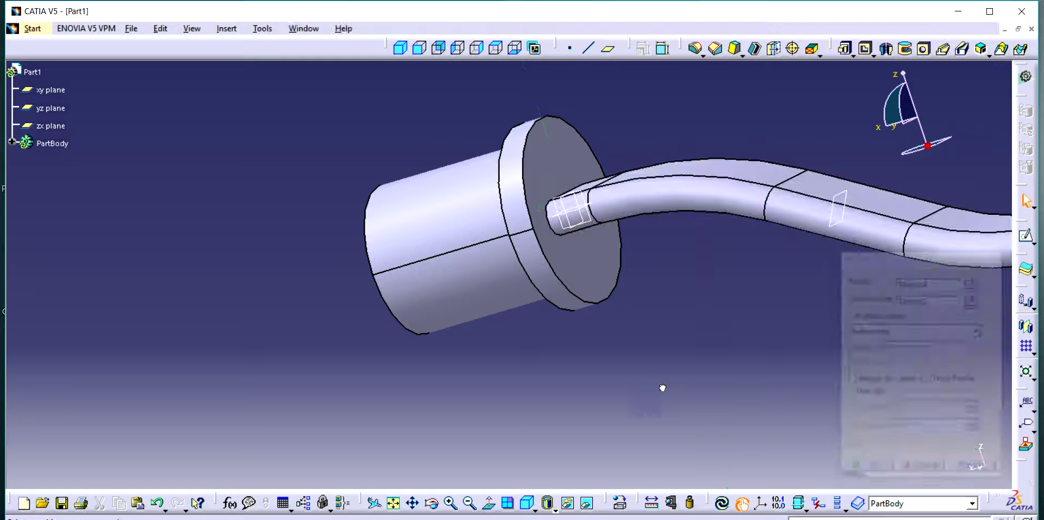
left_click(469, 502)
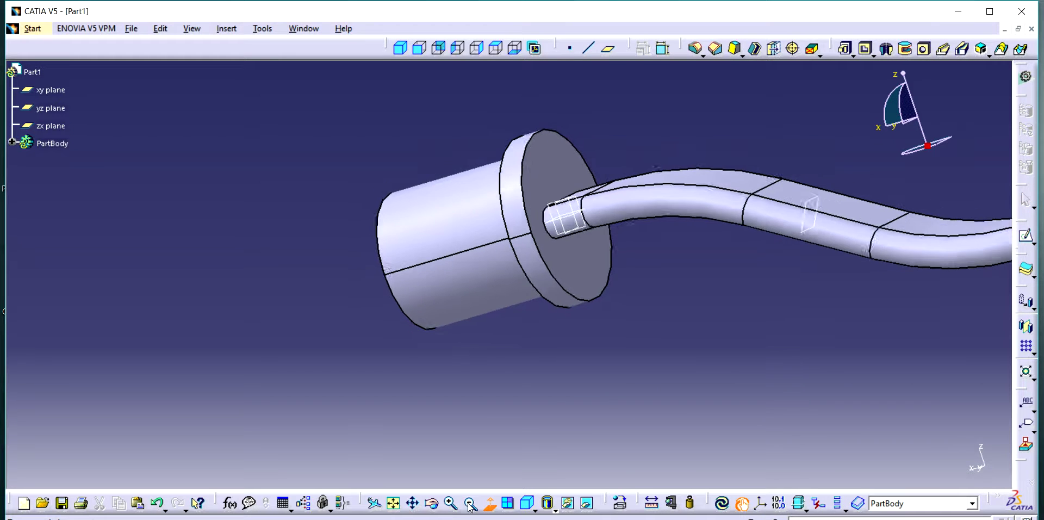
left_click(470, 503)
left_click(469, 503)
Reopen the rib's profile sketch, Sketch.4, from the expanded PartBody tree
left_click(433, 503)
mouse_move(618, 407)
left_mouse_down()
mouse_move(586, 341)
mouse_move(522, 302)
left_mouse_up()
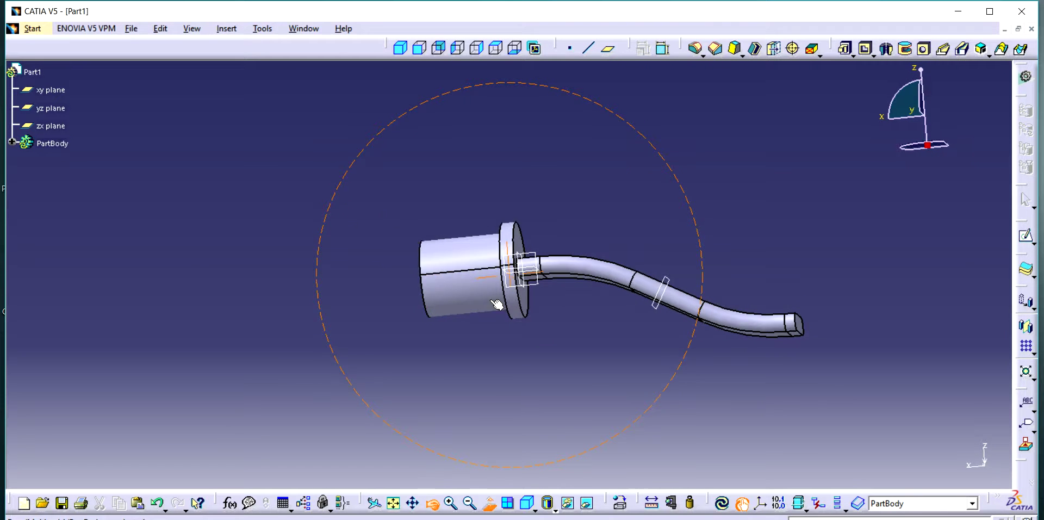
left_click(11, 141)
double_click(76, 250)
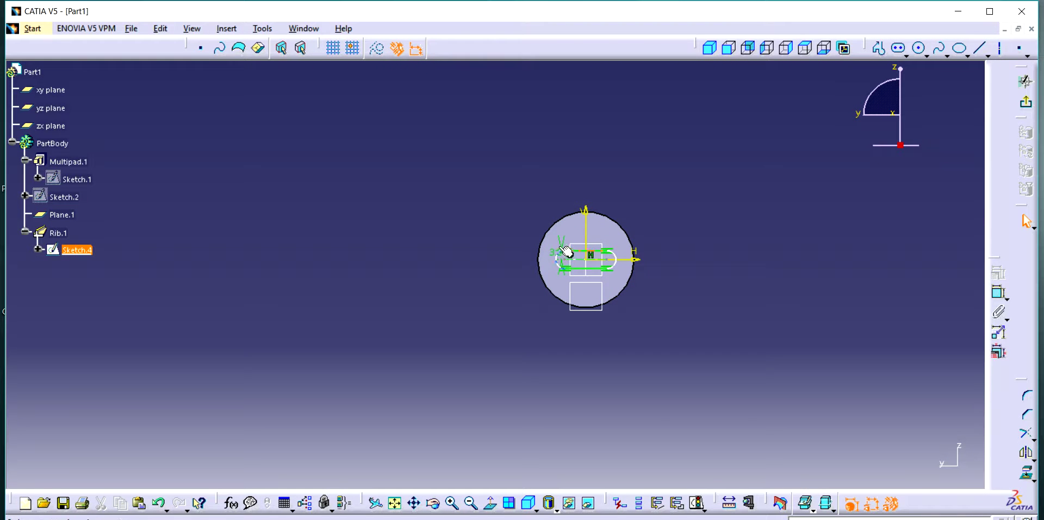
Inspect the profile's tangency constraint, close it unchanged, and zoom in on the sketch
double_click(569, 254)
left_click(934, 474)
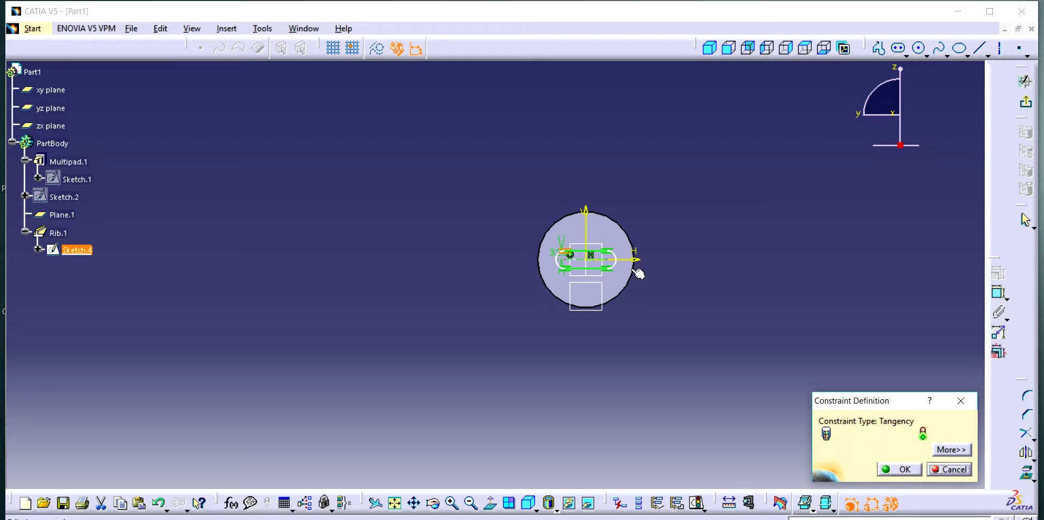
left_click(949, 469)
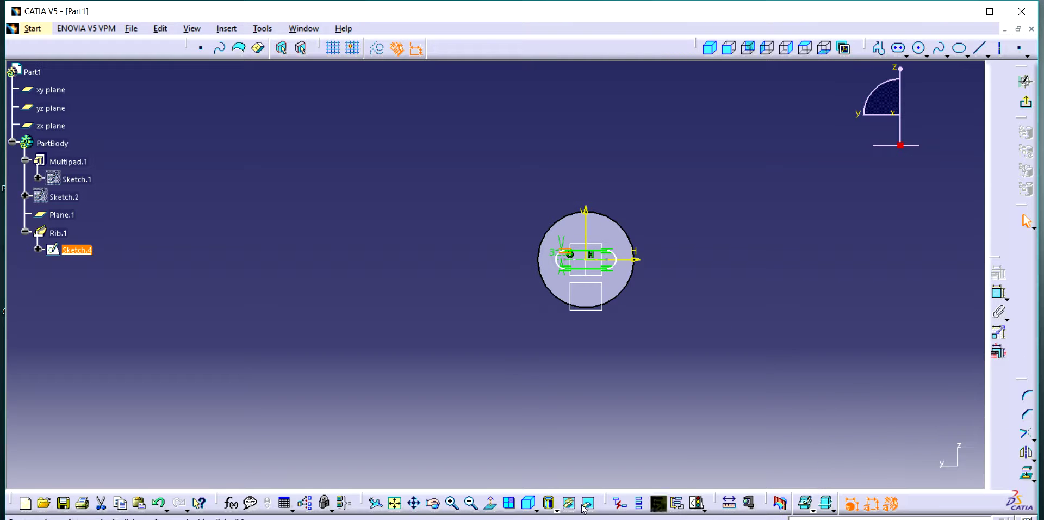
left_click(450, 504)
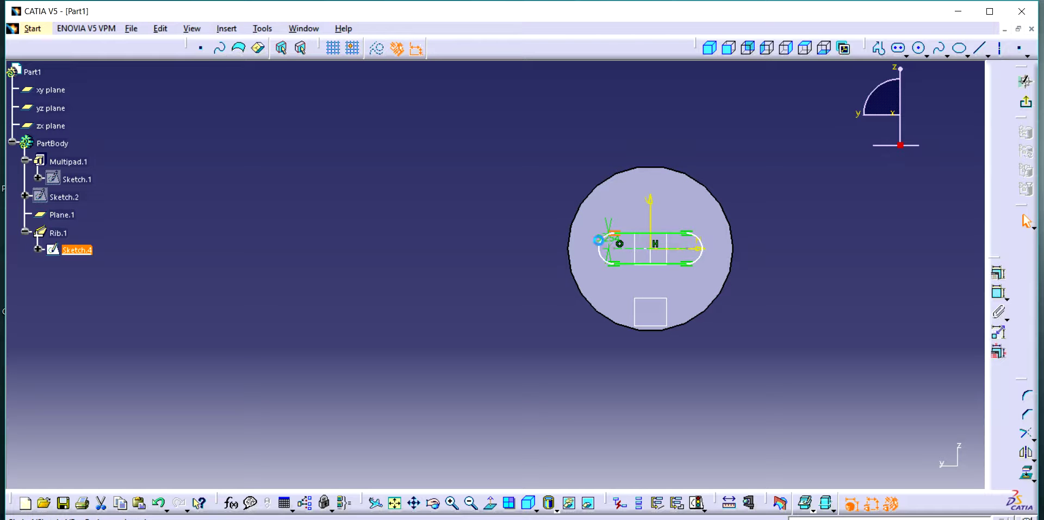
Change the profile's 3.254mm dimension to 10 mm and leave the sketch
double_click(607, 227)
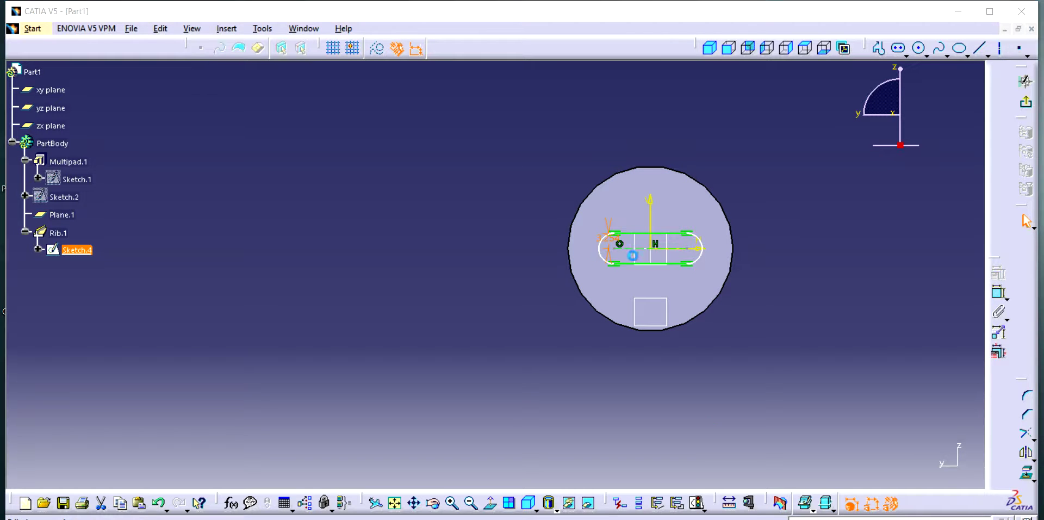
type("10")
key("Return")
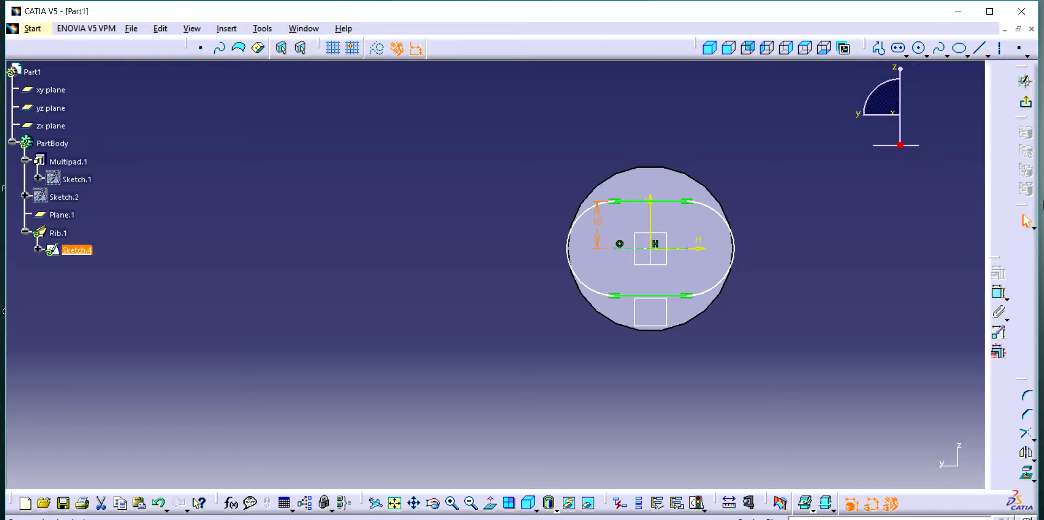
left_click(1024, 81)
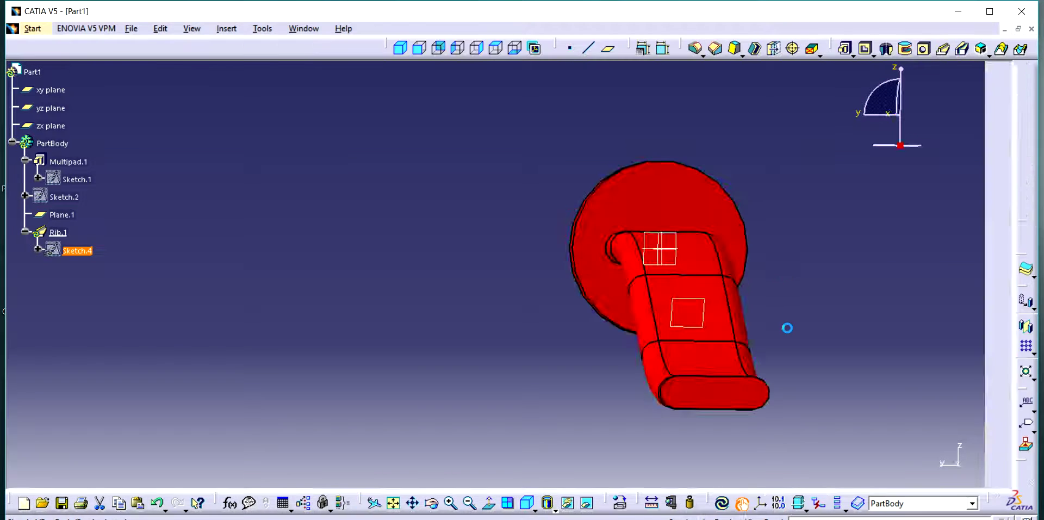
Update the part, then orbit and zoom out to inspect the wider rib tube
left_click(723, 504)
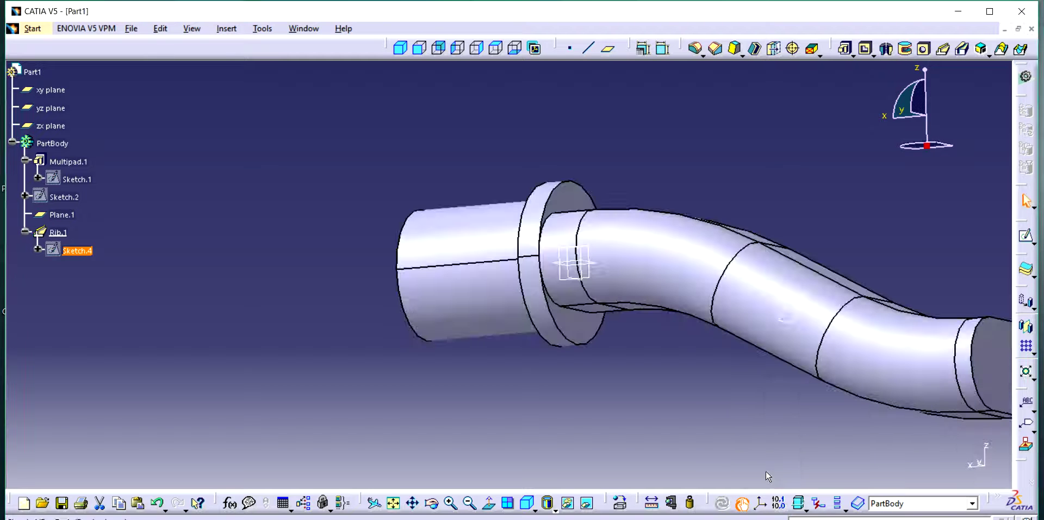
left_click(433, 504)
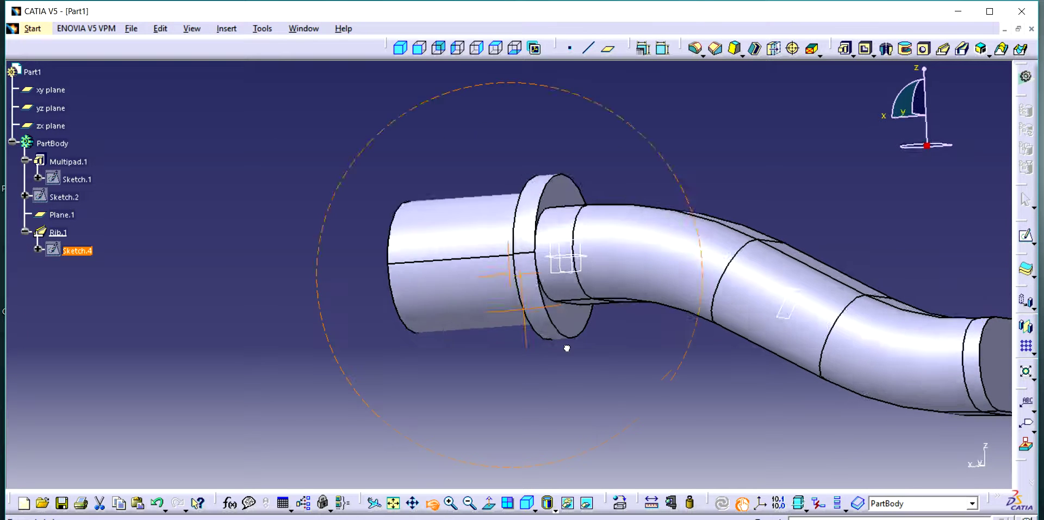
mouse_move(566, 345)
left_mouse_down()
mouse_move(595, 315)
mouse_move(629, 307)
mouse_move(625, 351)
mouse_move(619, 333)
mouse_move(598, 381)
left_mouse_up()
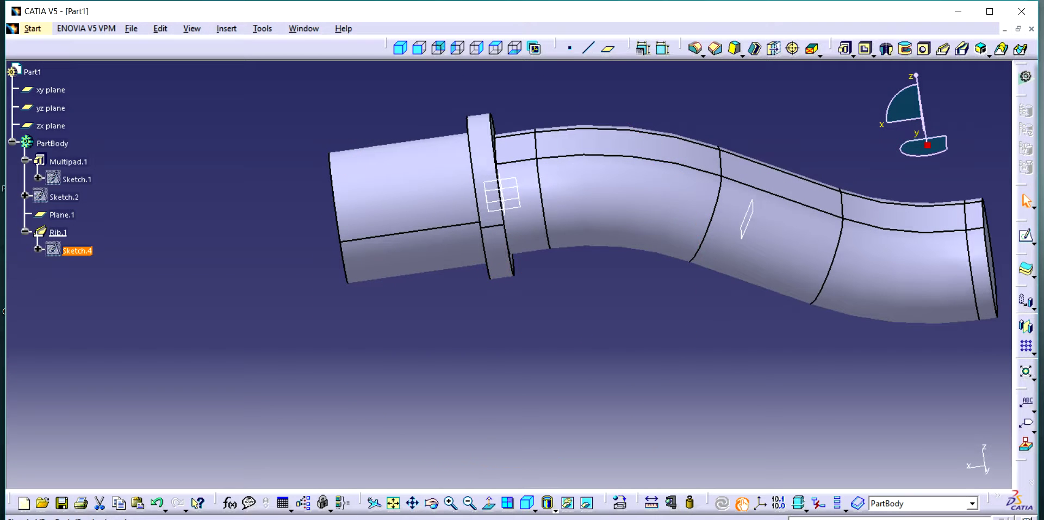
left_click(471, 503)
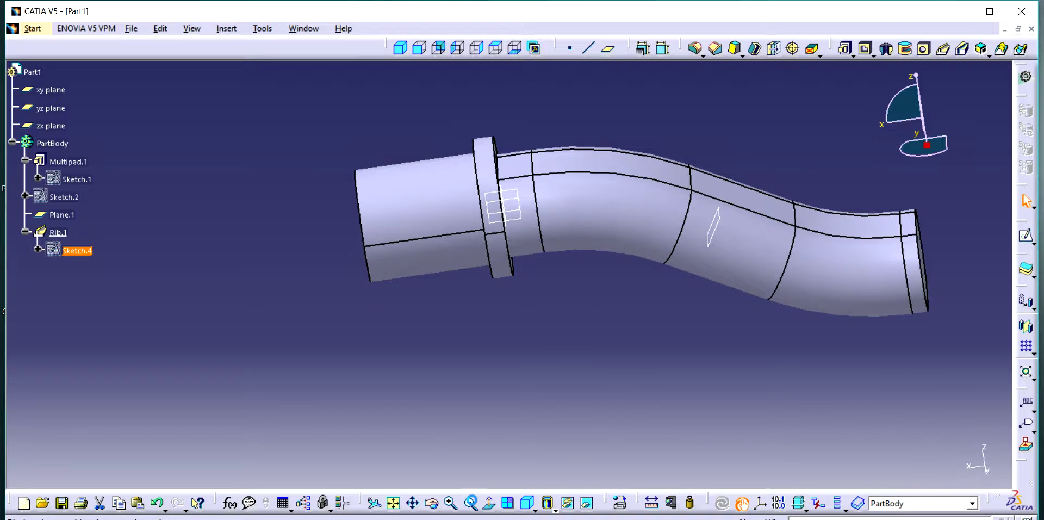
left_click(433, 504)
mouse_move(489, 392)
left_mouse_down()
mouse_move(498, 357)
mouse_move(515, 371)
left_mouse_up()
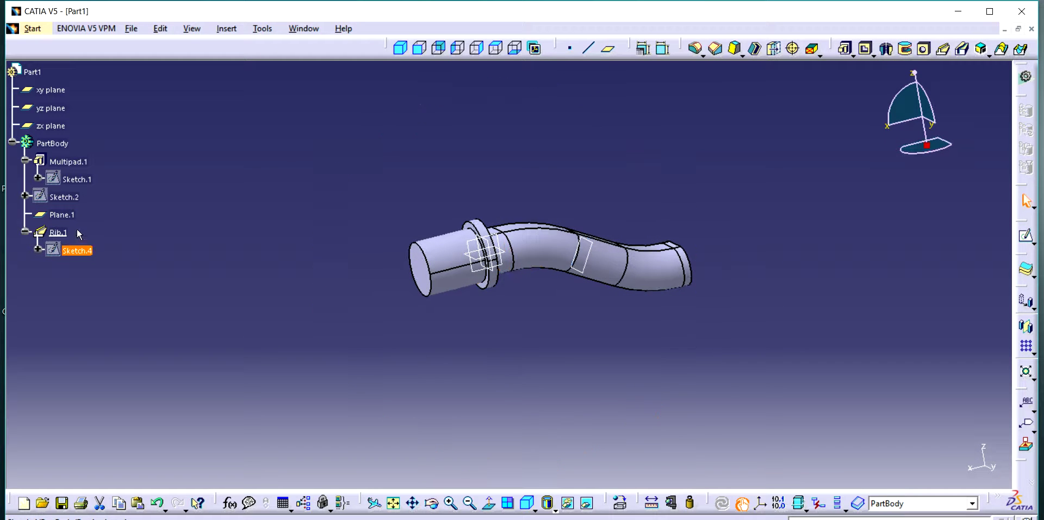
left_click(71, 198)
In Sketch.2, try shortening the 100 mm length to 80, then undo back to 100
left_click(80, 216)
double_click(73, 198)
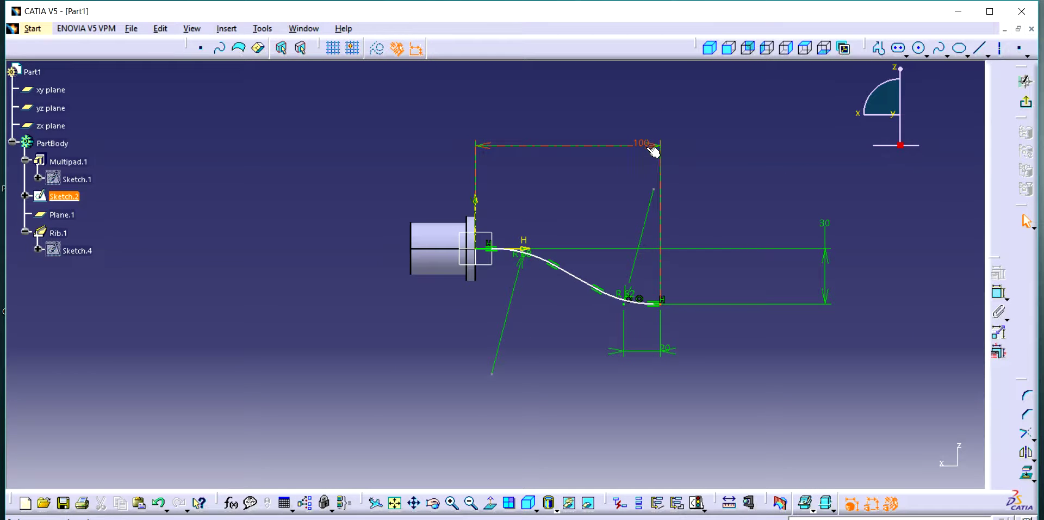
double_click(649, 153)
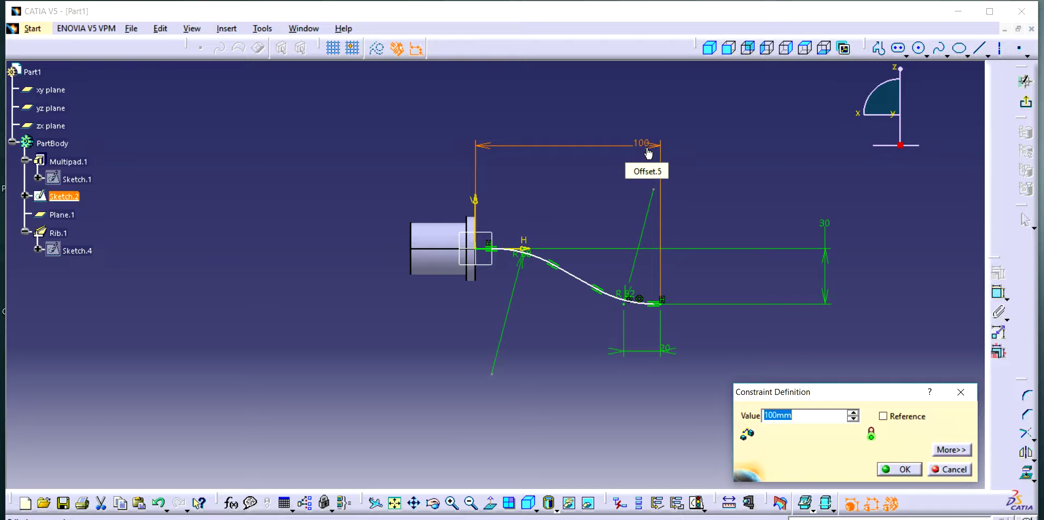
type("0")
key("Return")
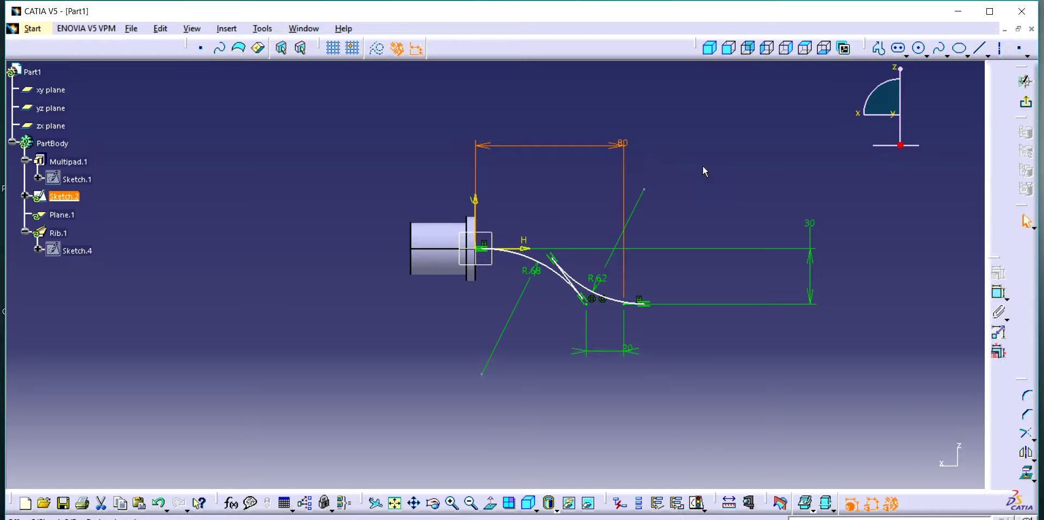
key("ctrl+z")
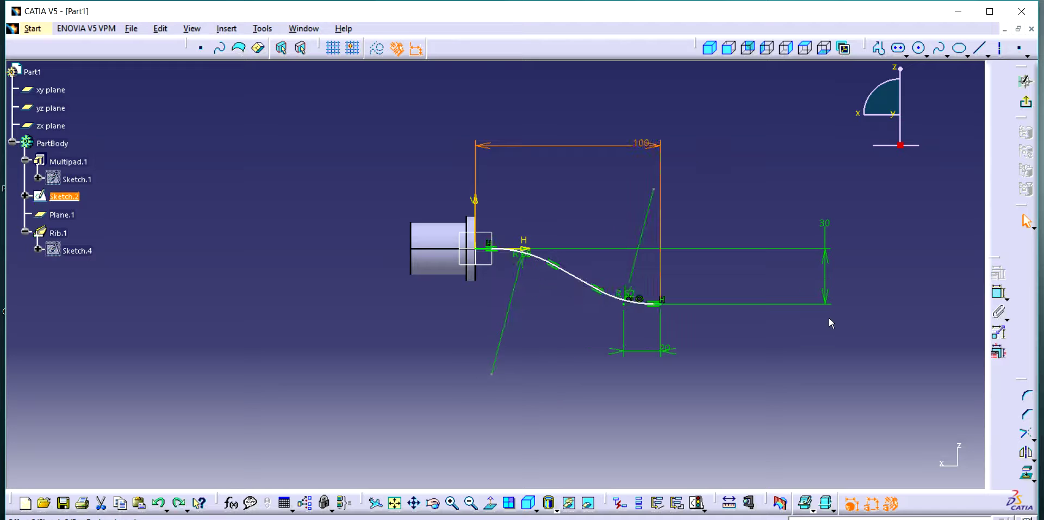
Exit the sketch and start a new sketch on the zx plane
left_click(1024, 102)
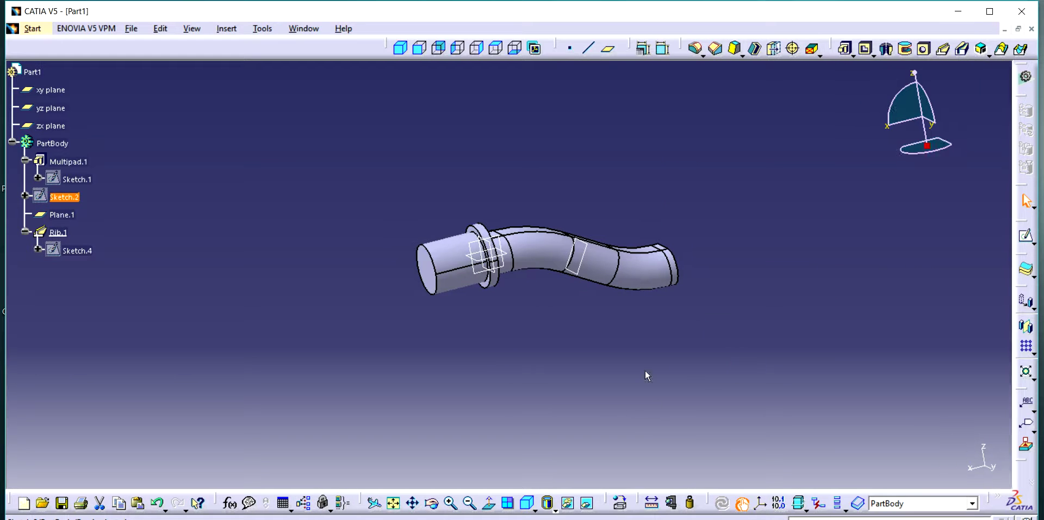
left_click(478, 270)
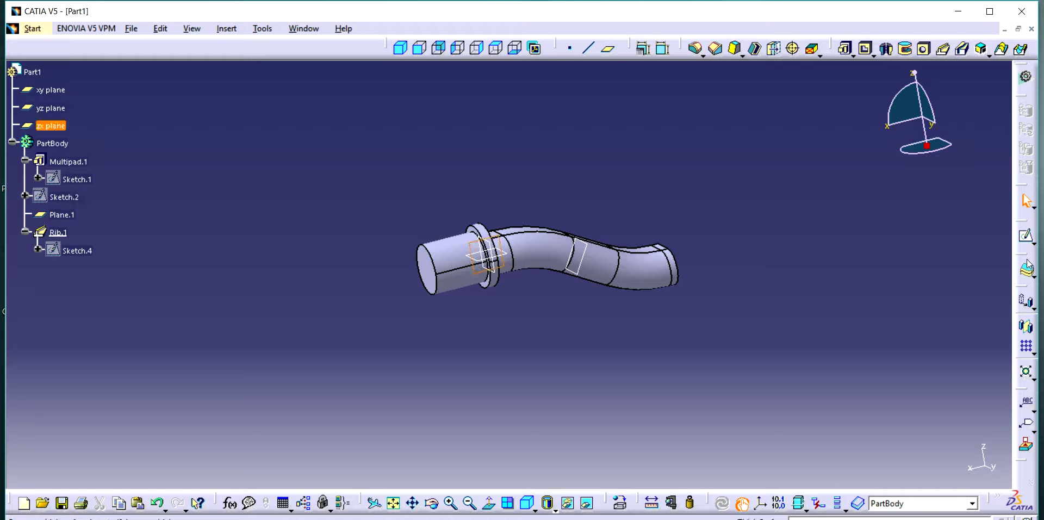
left_click(1024, 239)
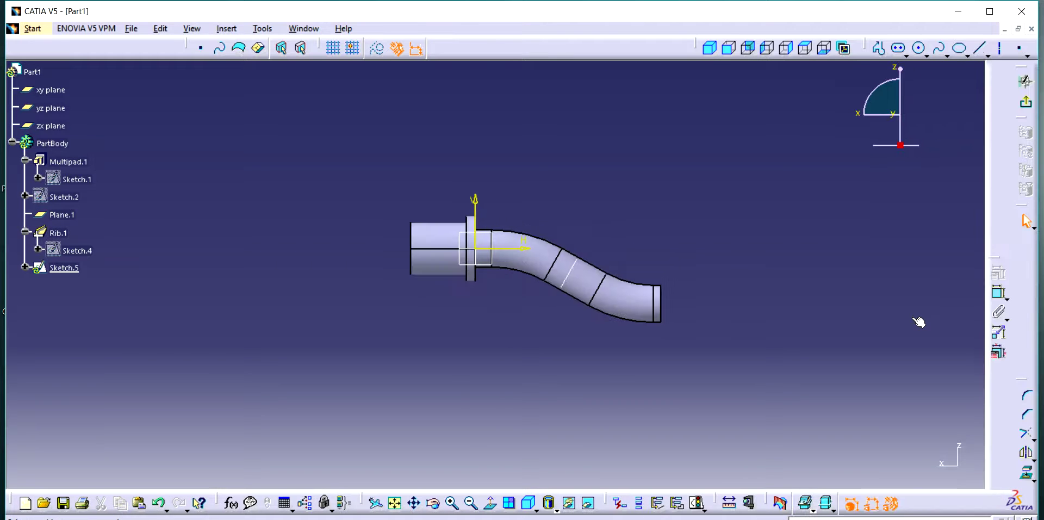
Draw a circle centred on the tube's open end and give it a 35 mm diameter
left_click(919, 49)
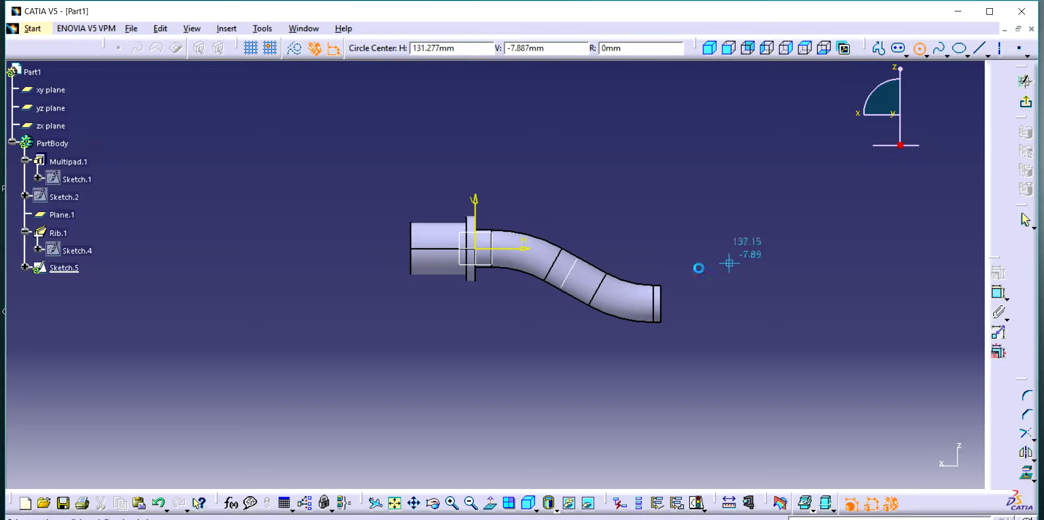
left_click(654, 302)
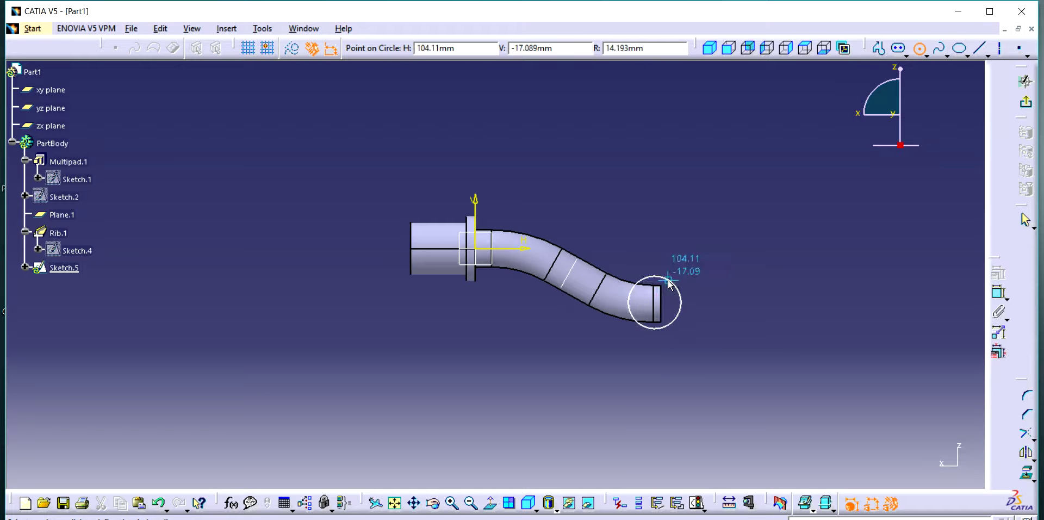
left_click(673, 286)
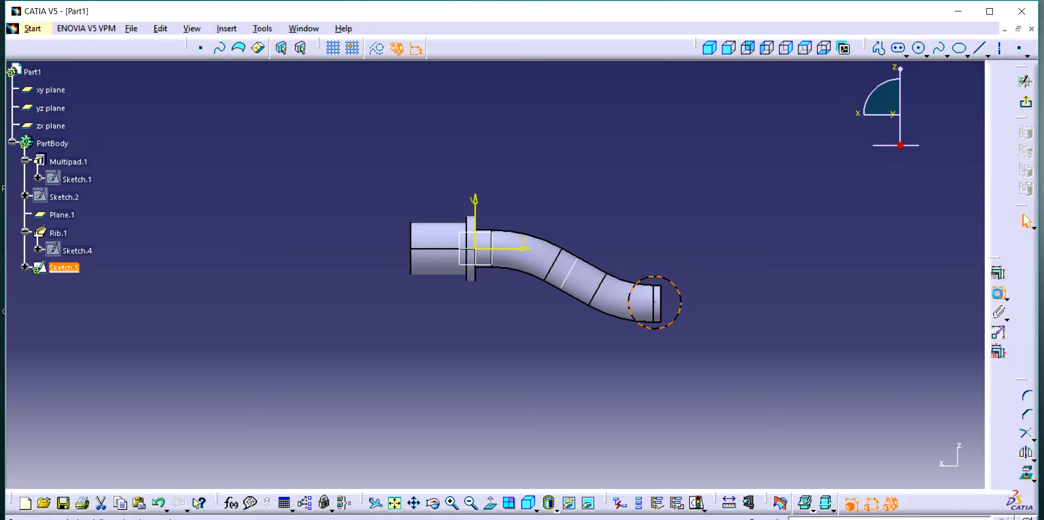
left_click(998, 272)
left_click(841, 340)
double_click(841, 339)
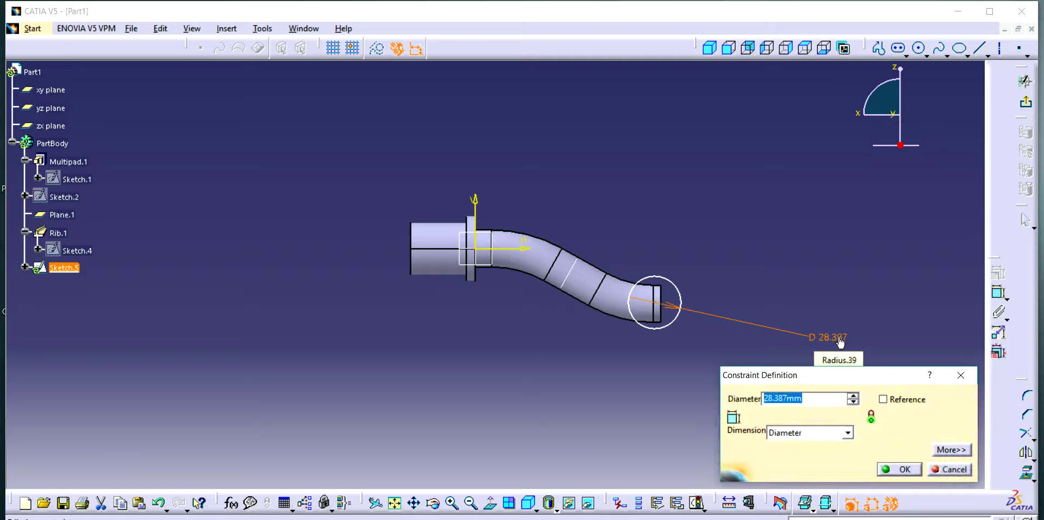
type("4")
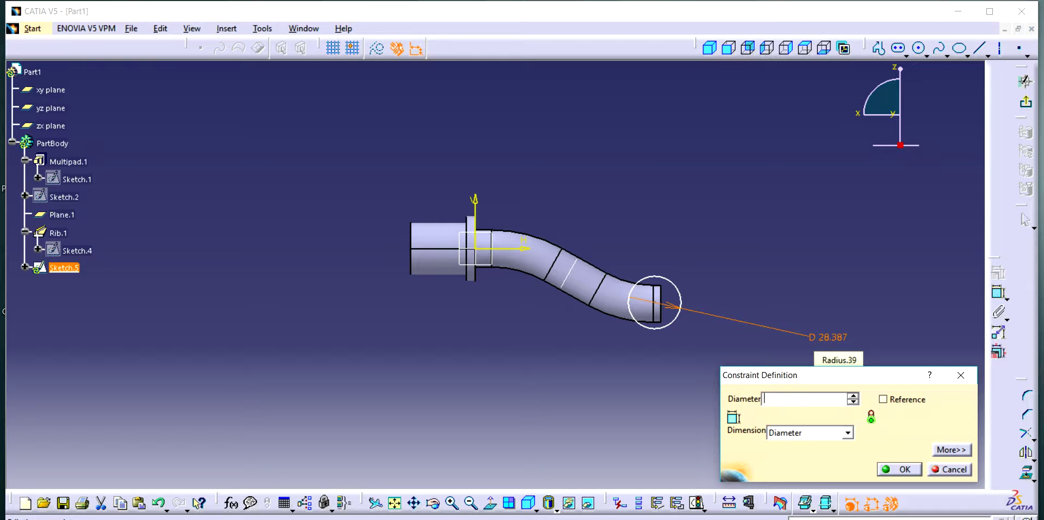
key("Return")
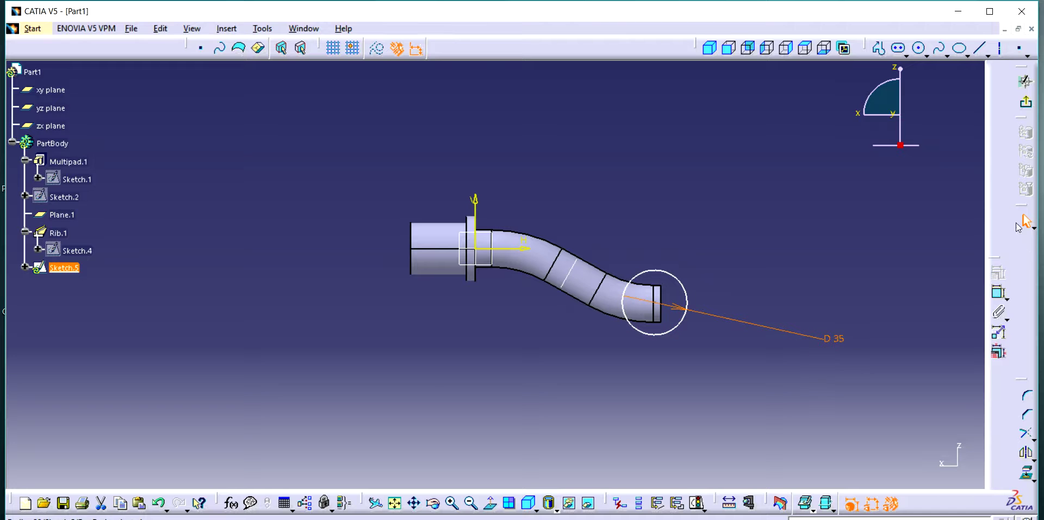
left_click(1026, 105)
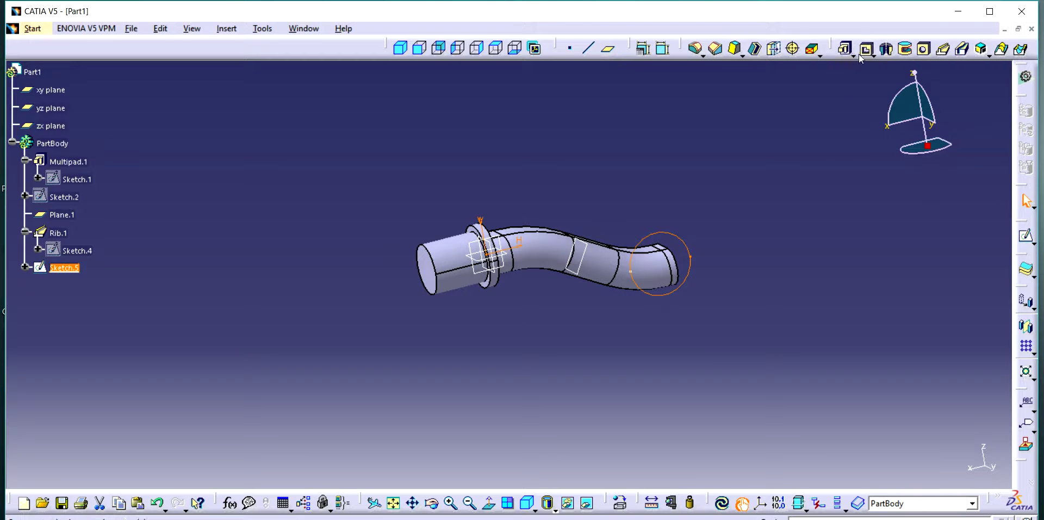
Pad the Sketch.5 circle 20 mm with mirrored extent to form Pad.1
left_click(859, 54)
left_click(866, 76)
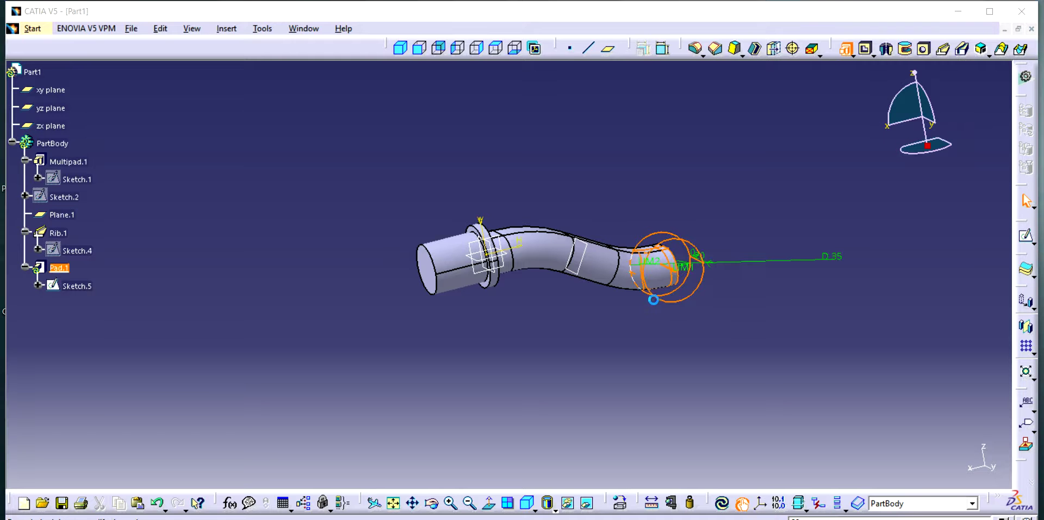
middle_click_drag(594, 226, 685, 305)
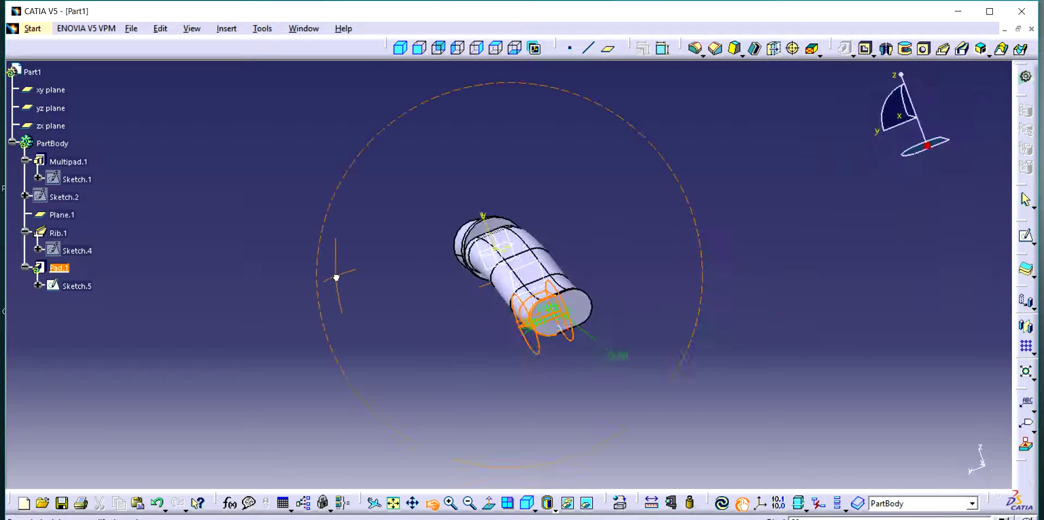
left_click(964, 156)
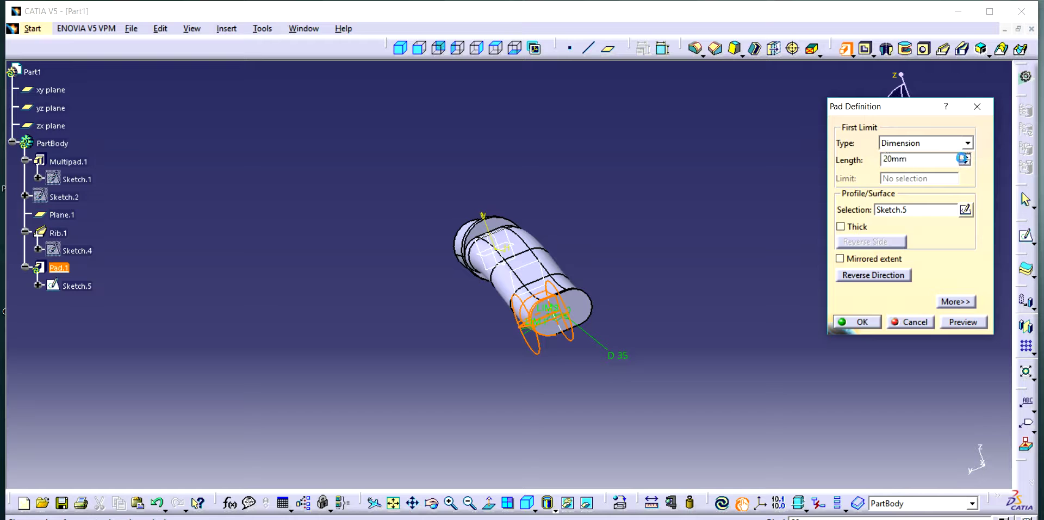
left_click(876, 260)
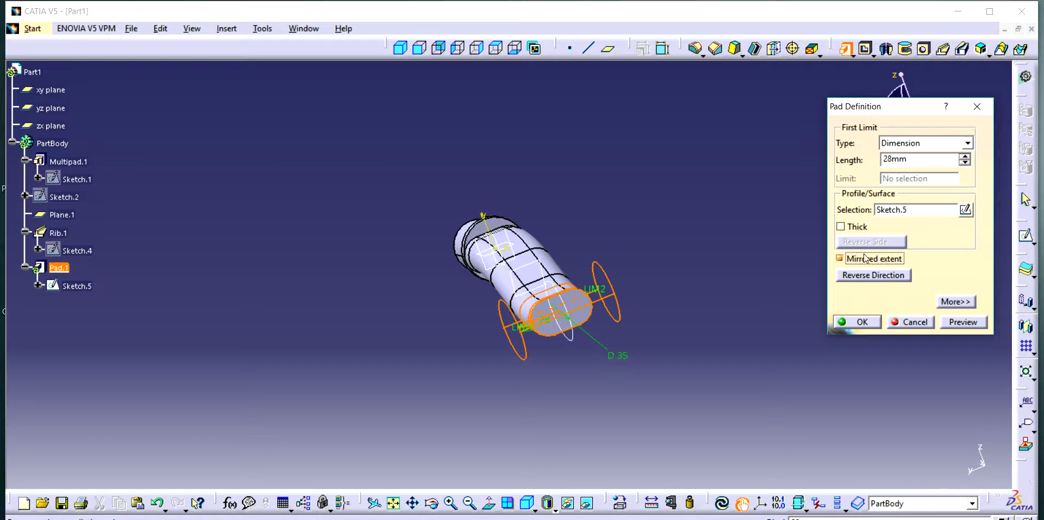
left_click(962, 162)
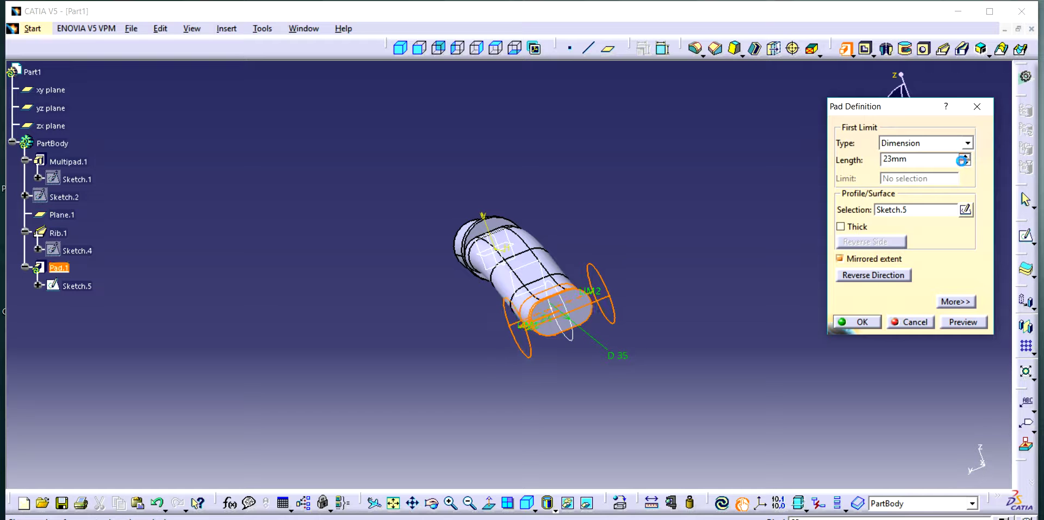
left_click(963, 163)
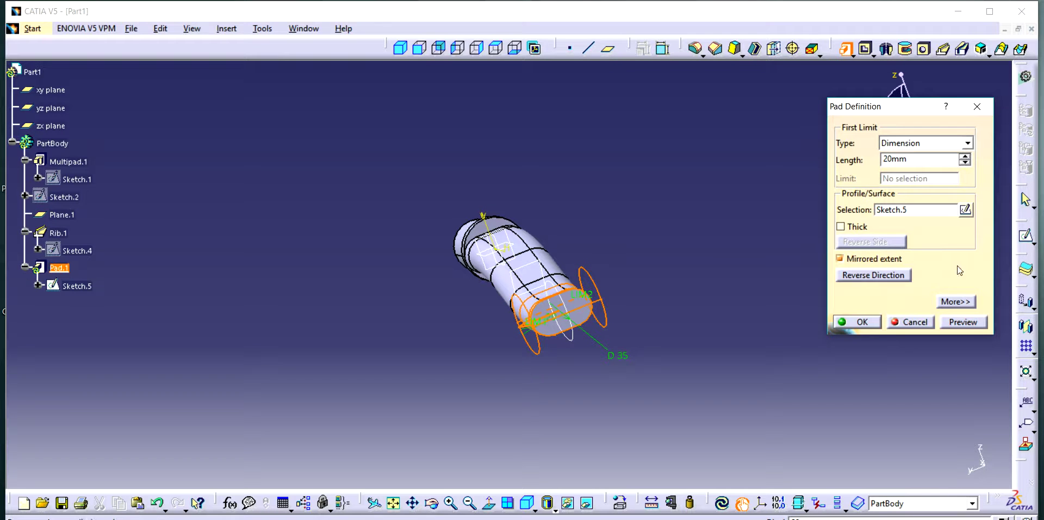
left_click(858, 322)
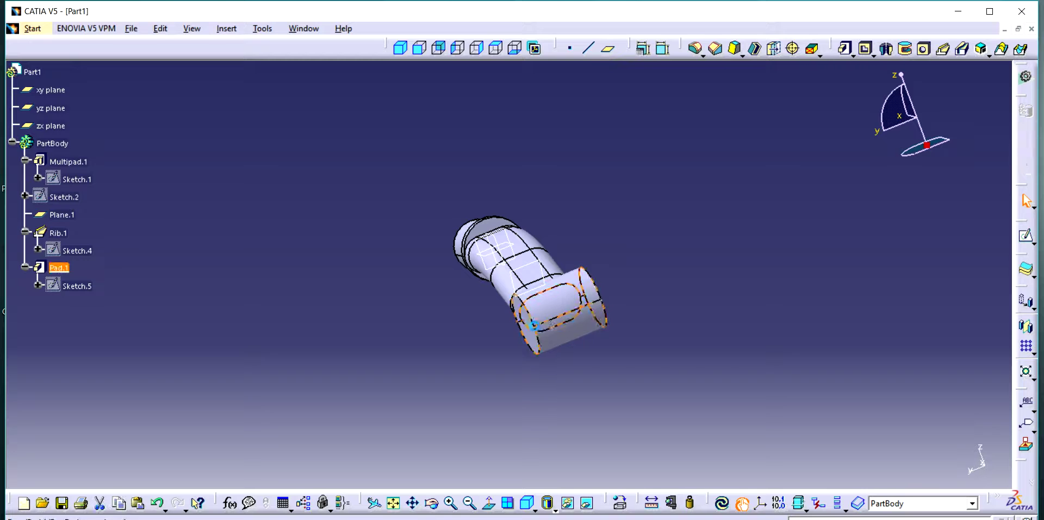
Sketch a circle on the pad's end face and dimension it to 30 mm diameter
left_click(1025, 236)
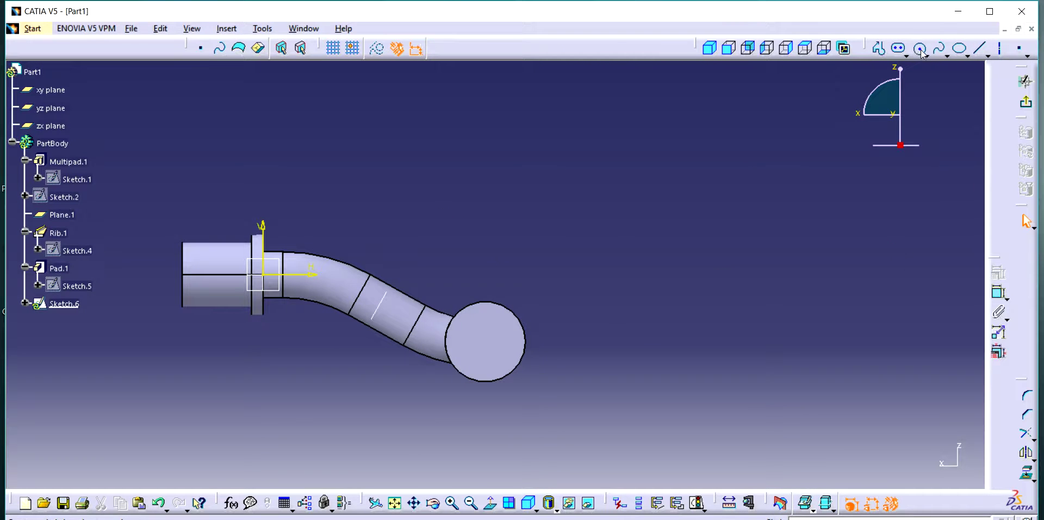
left_click(919, 49)
left_click(481, 344)
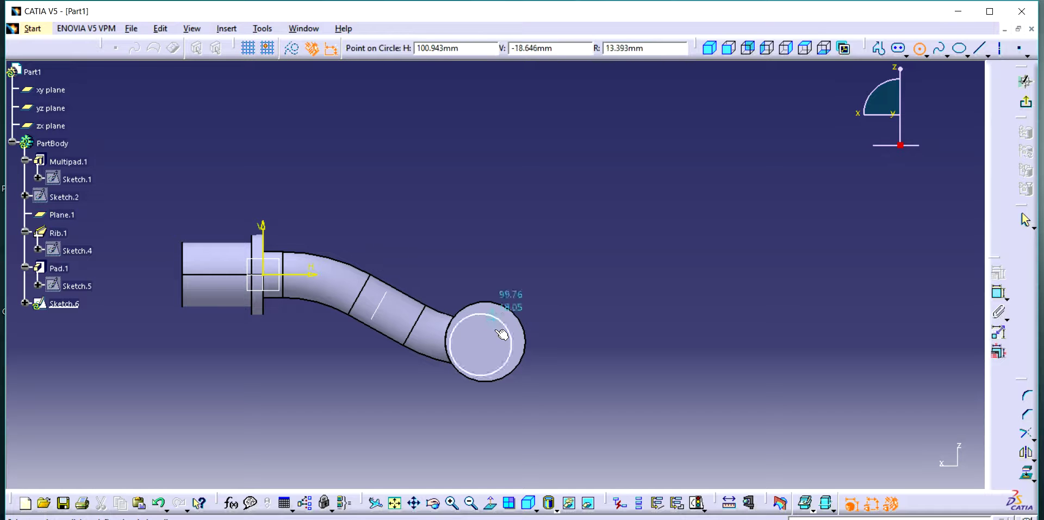
left_click(492, 333)
left_click(999, 294)
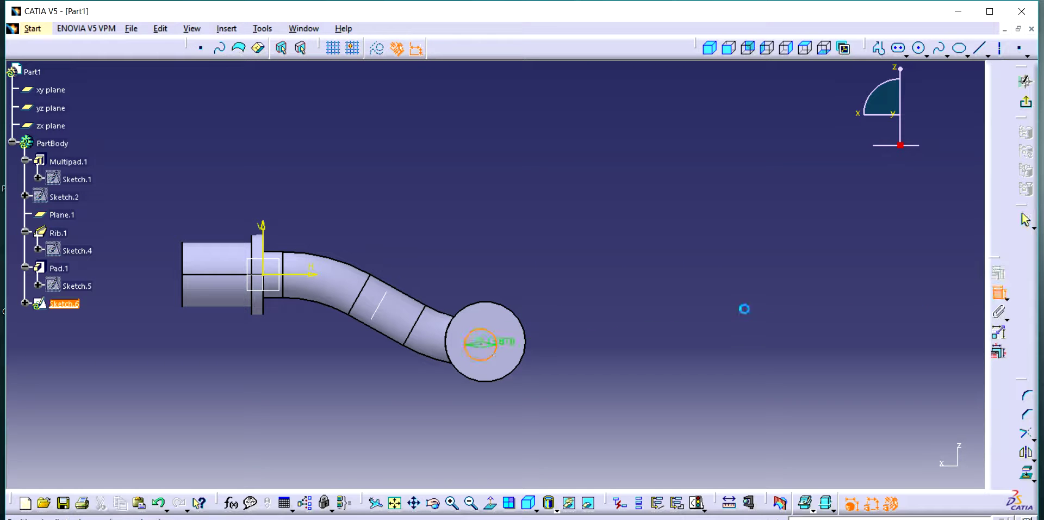
double_click(751, 304)
type("30")
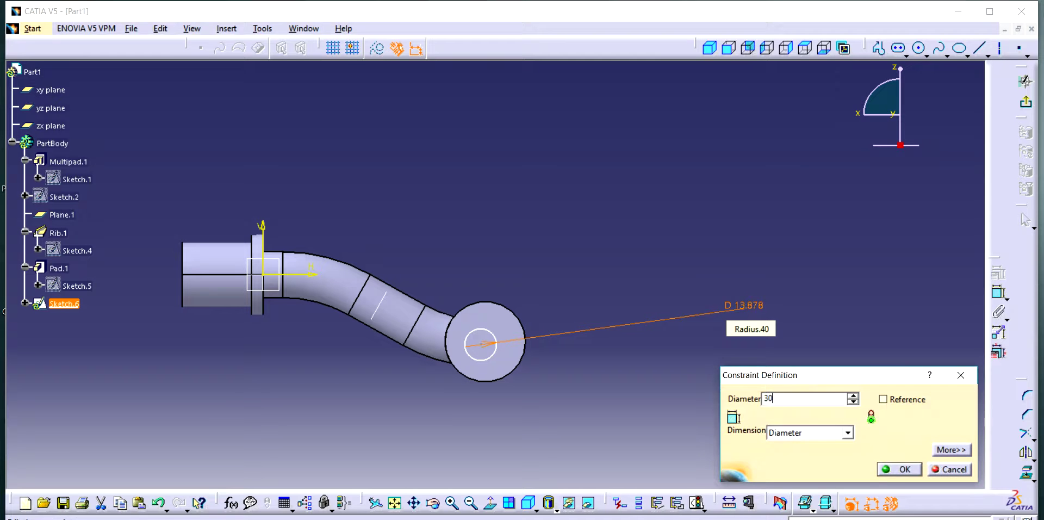
key("Return")
Make the 30 mm circle concentric with the boss's outer edge
left_click(519, 330)
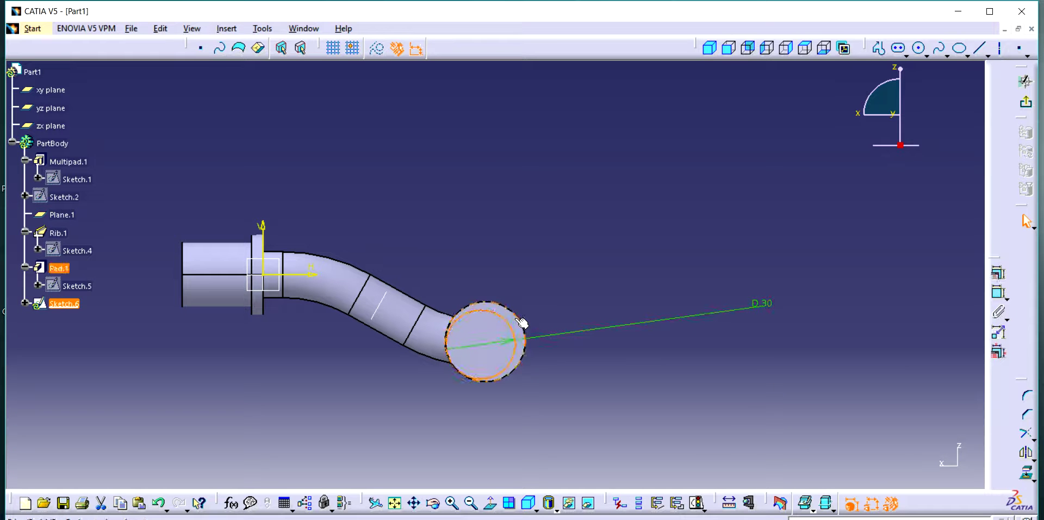
left_click(998, 276)
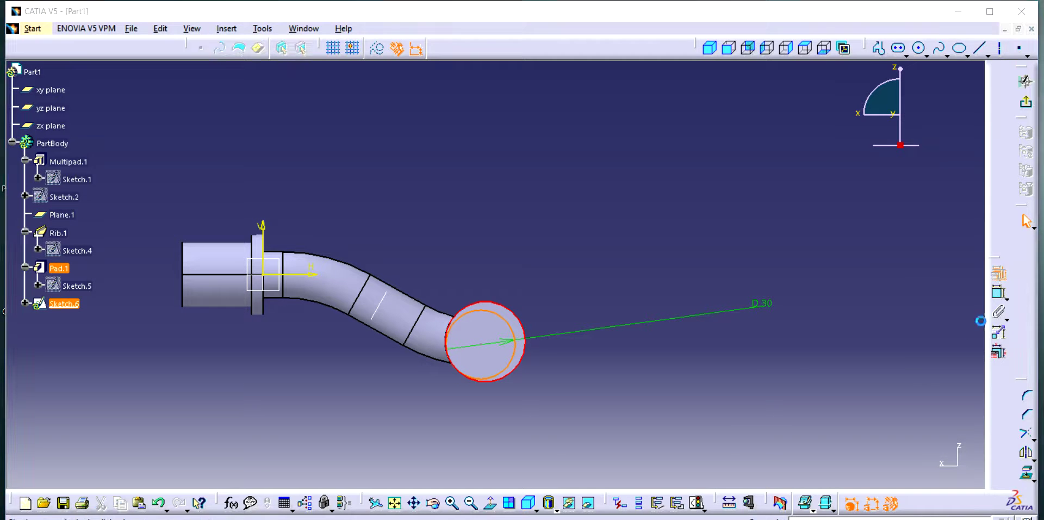
left_click(909, 354)
left_click(899, 467)
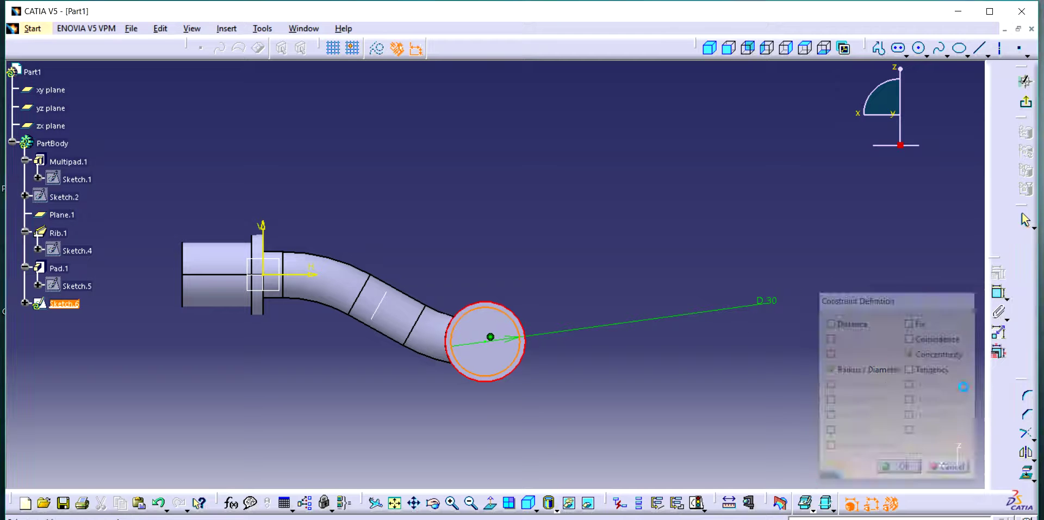
left_click(1028, 102)
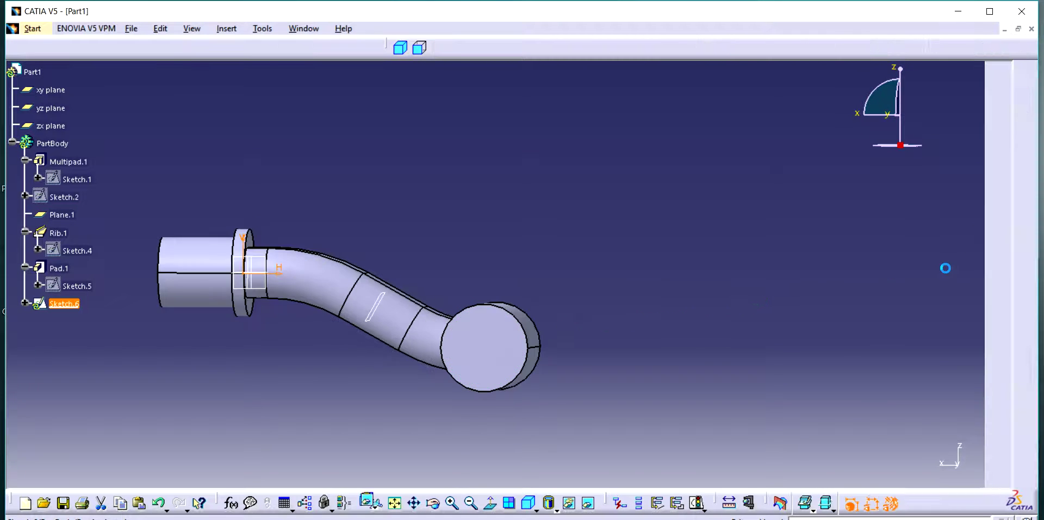
Pocket Sketch.6's 30 mm circle up to the boss's far face as limit plane
left_click(866, 49)
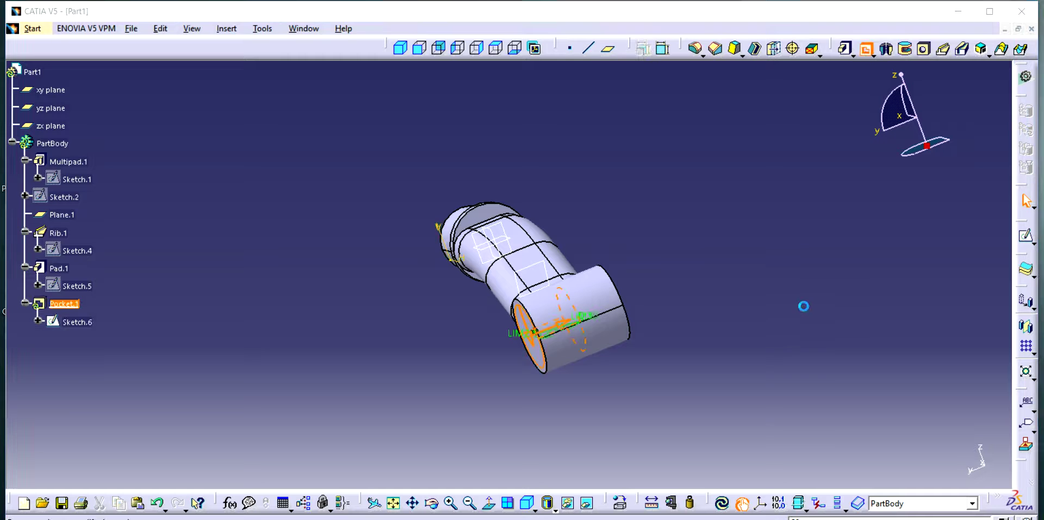
left_click(943, 142)
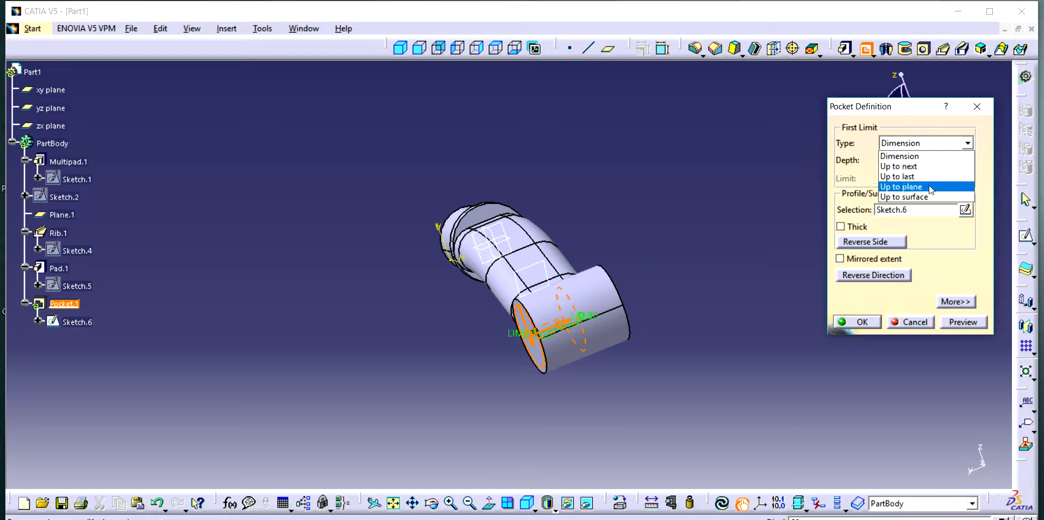
left_click(932, 187)
left_click(431, 503)
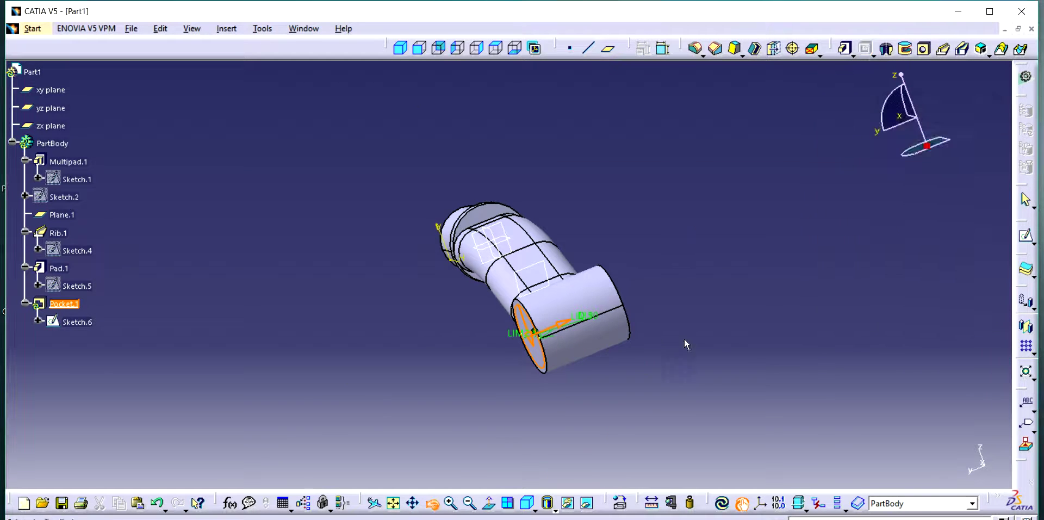
left_click_drag(685, 345, 625, 327)
left_click(592, 321)
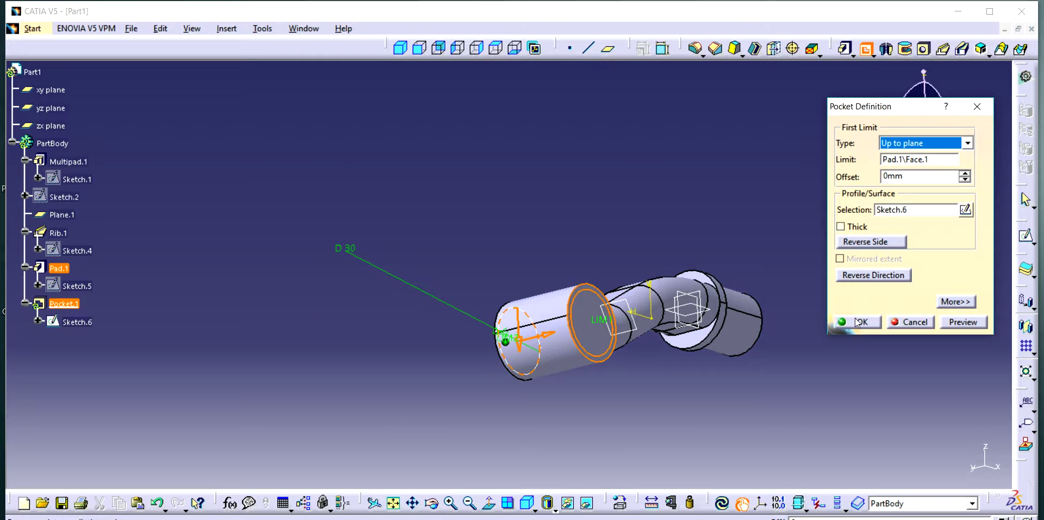
left_click(857, 322)
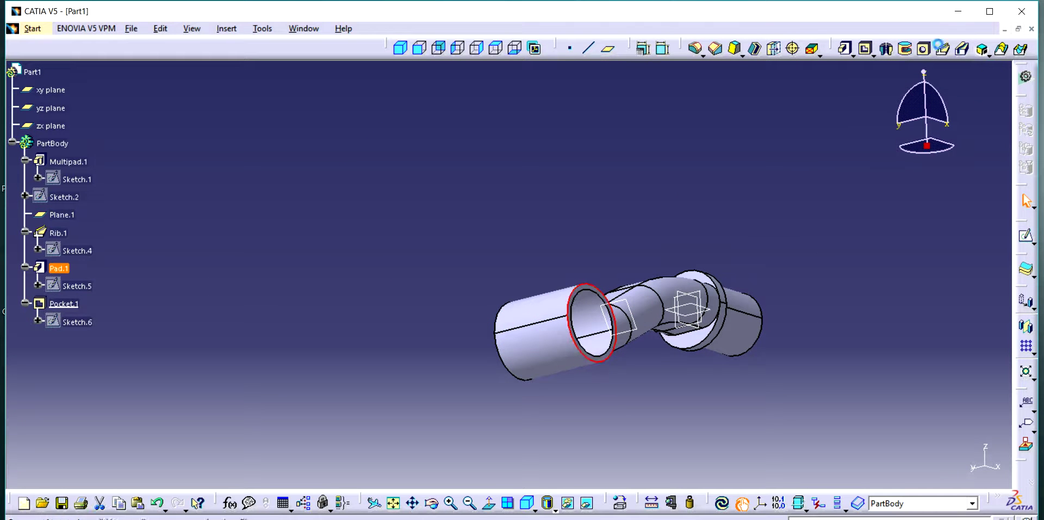
Apply a 1 mm edge fillet to the tube's left end edge and a right-section edge
left_click(694, 48)
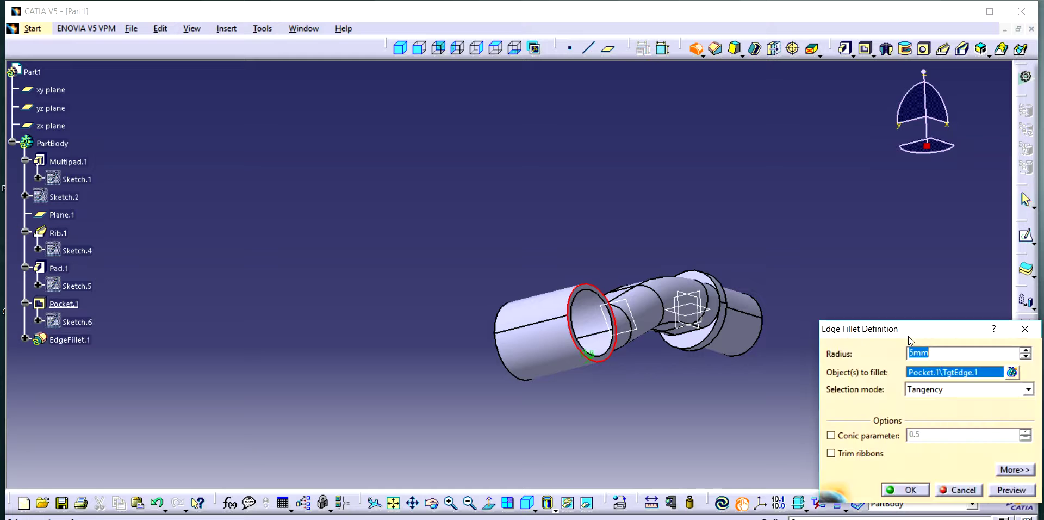
type("1")
left_click(516, 375)
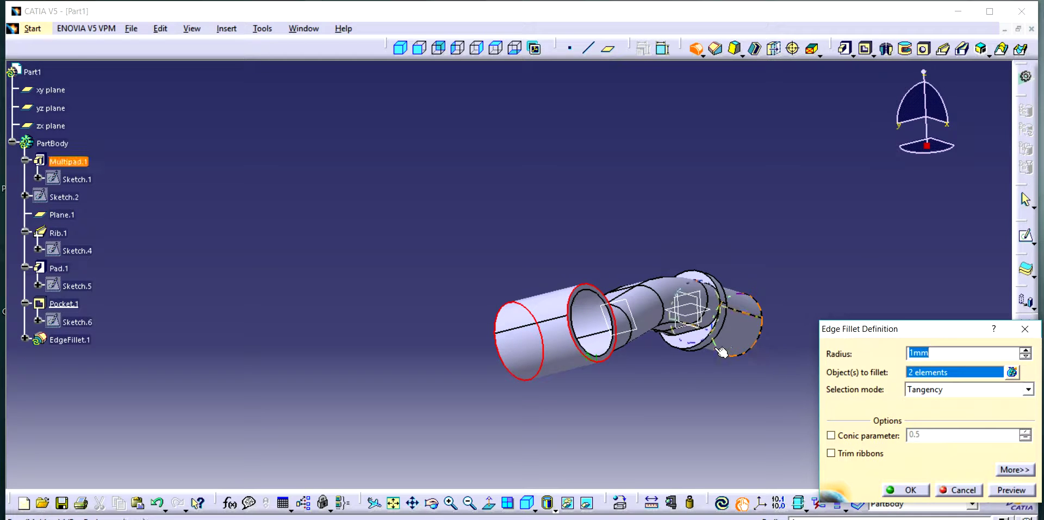
left_click(692, 349)
left_click(908, 490)
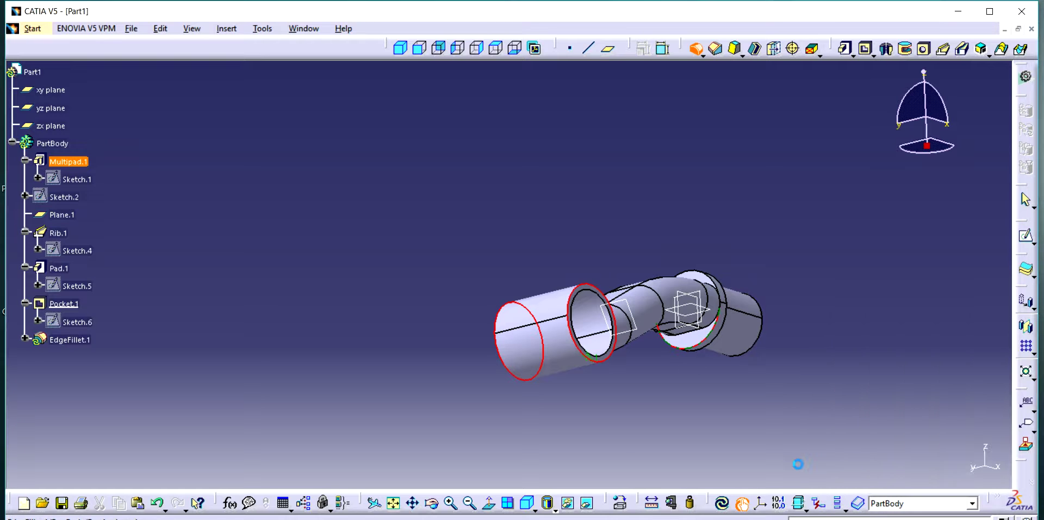
Add a second 1 mm edge fillet on the elbow edge
left_click(701, 275)
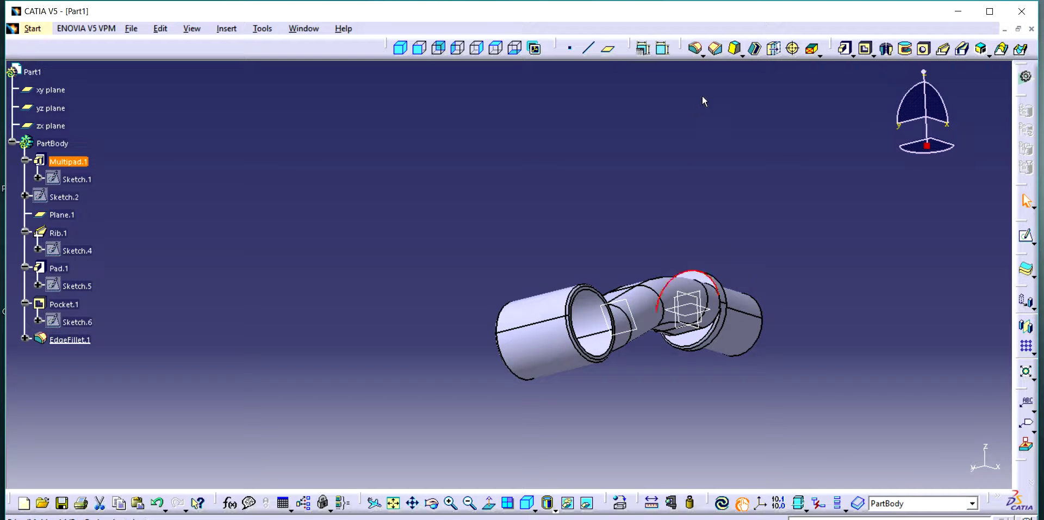
left_click(696, 50)
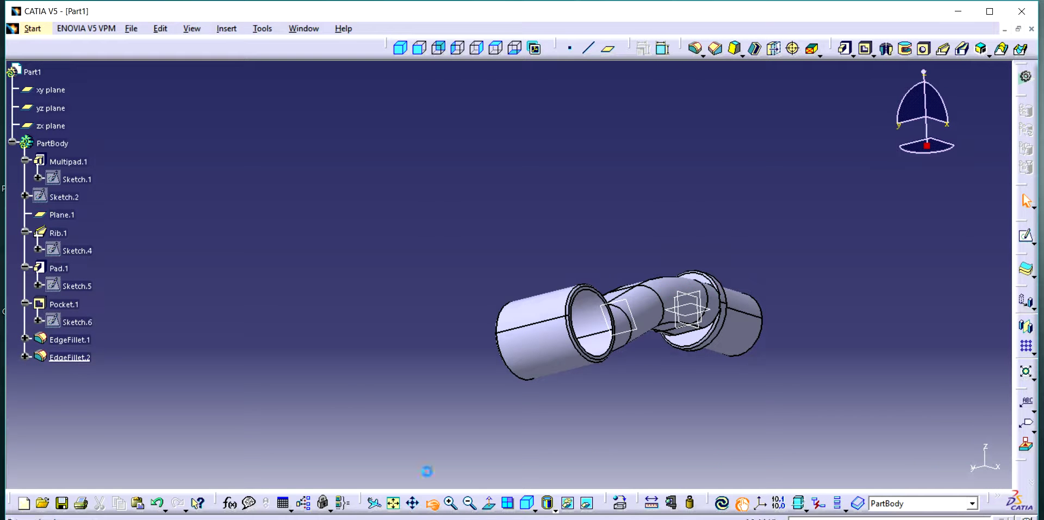
middle_click_drag(427, 471, 729, 319)
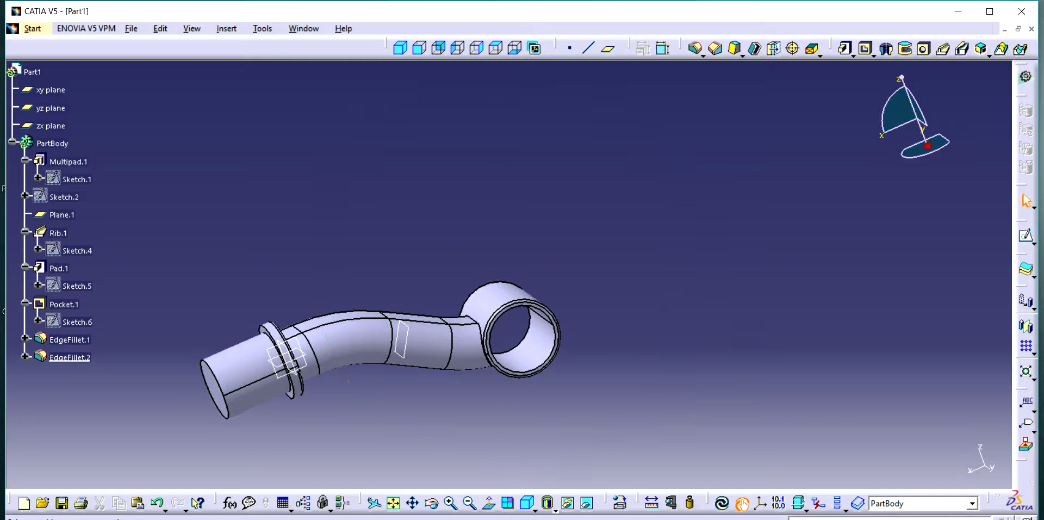
Close the part, saving the changes as the CATPart avr2
left_click(1031, 28)
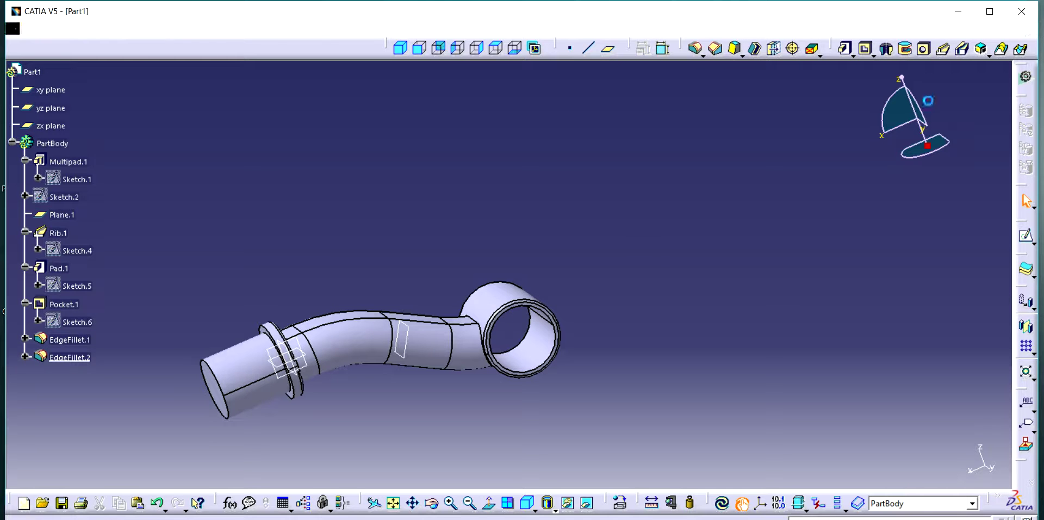
left_click(491, 302)
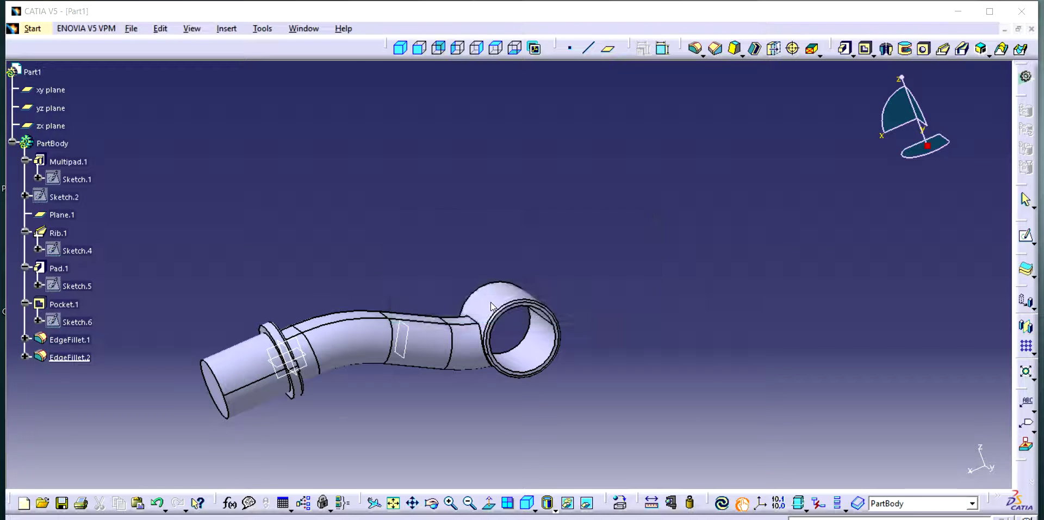
type("av")
type("r")
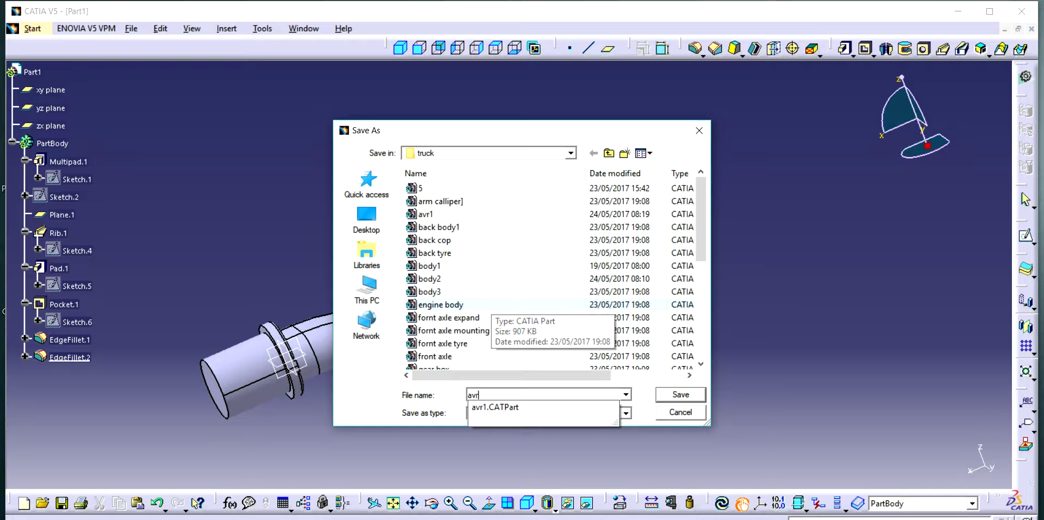
type("2")
left_click(659, 397)
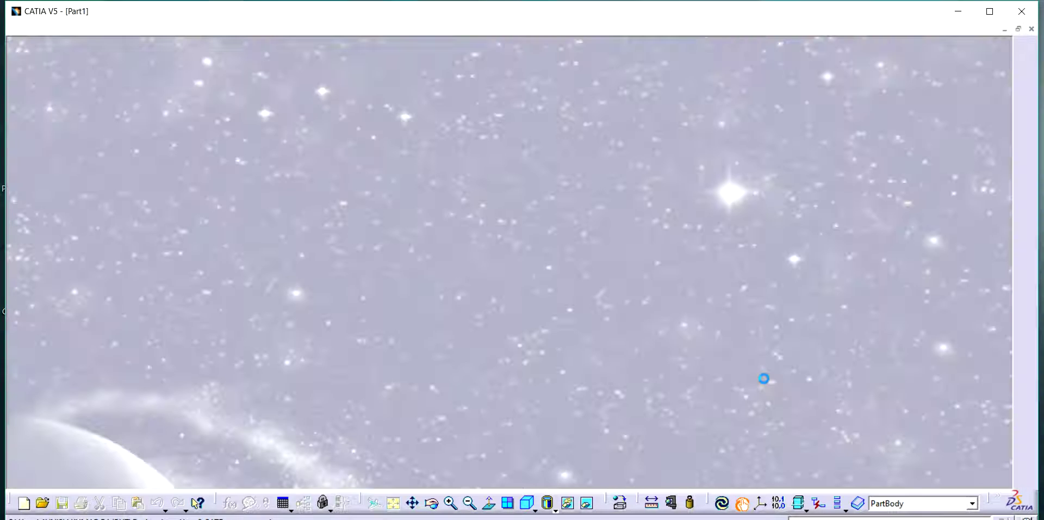